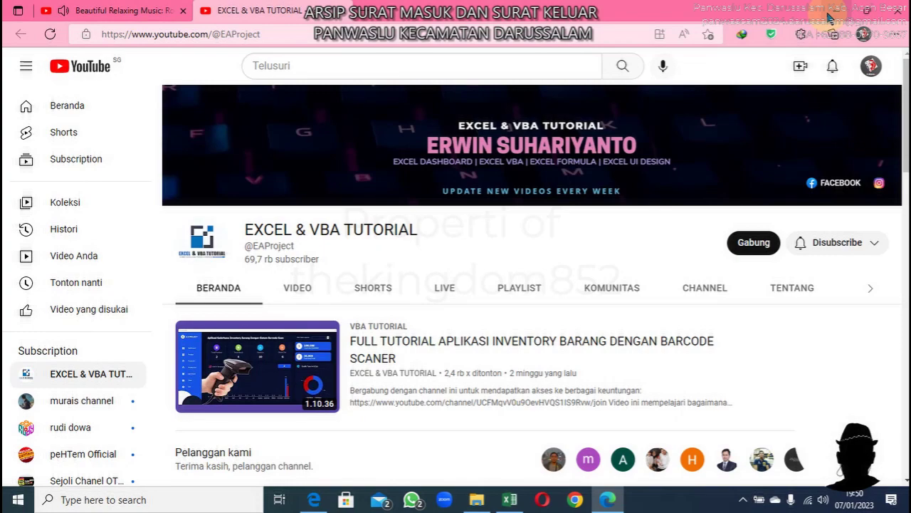
Switch from the YouTube page to the Excel archive workbook and close the KLASIFIKASI SURAT KELUAR form.
left_click(830, 17)
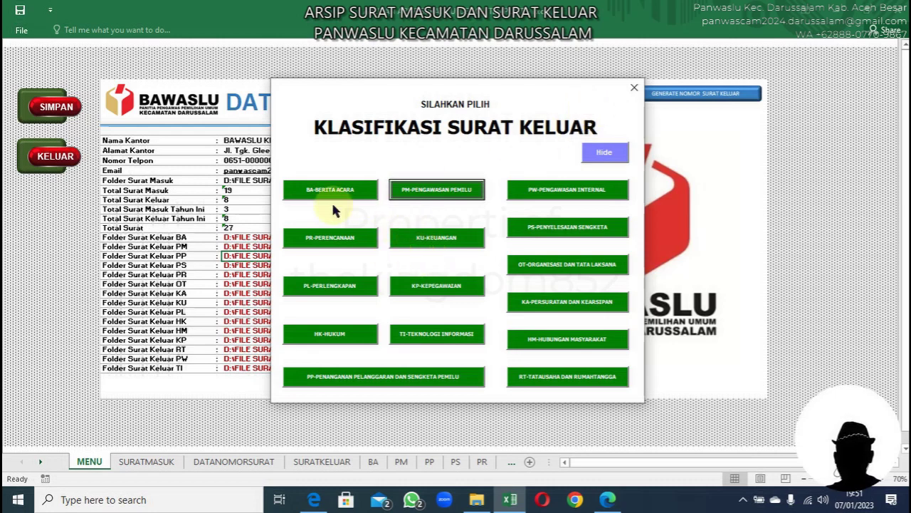
left_click(635, 87)
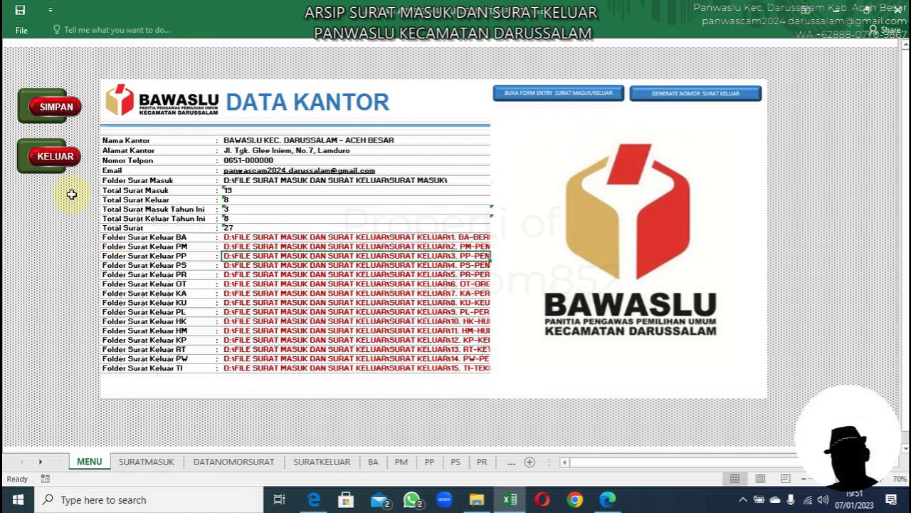
Save the workbook with SIMPAN on the MENU sheet, and try the KELUAR exit command but decline leaving the application.
left_click(50, 112)
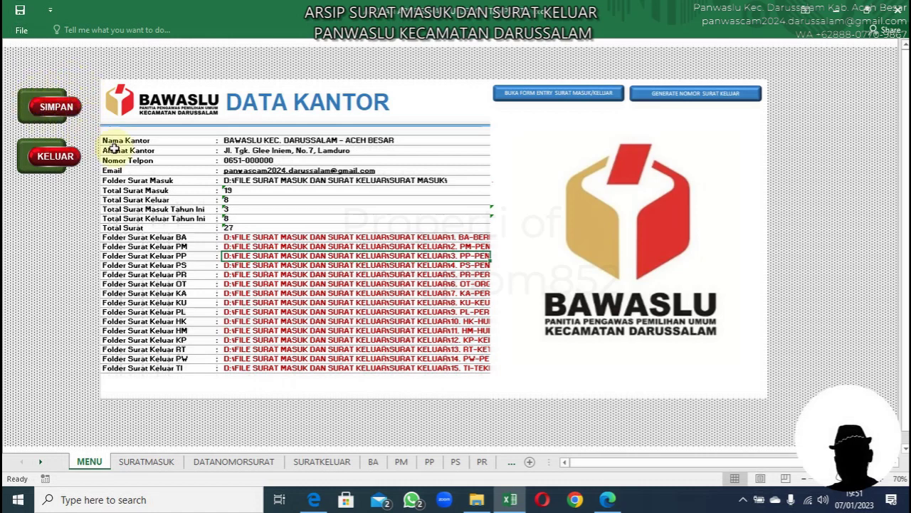
left_click(44, 158)
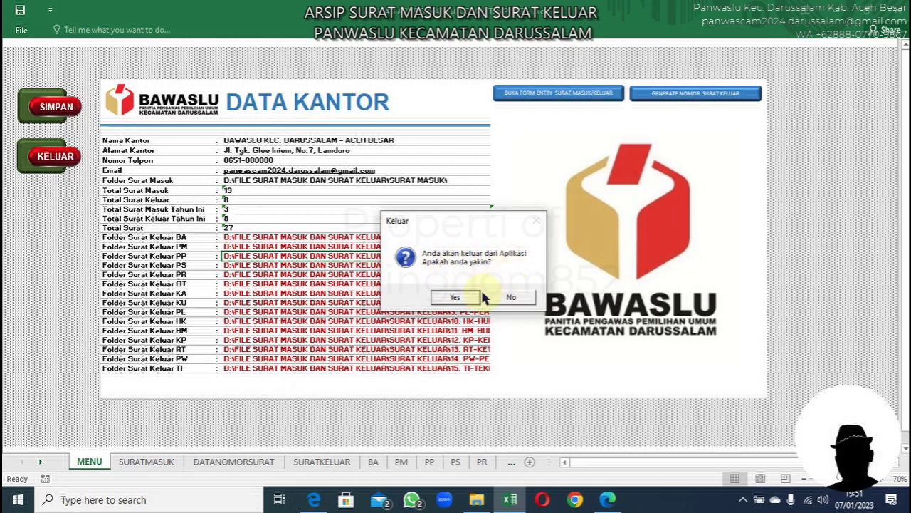
left_click(507, 297)
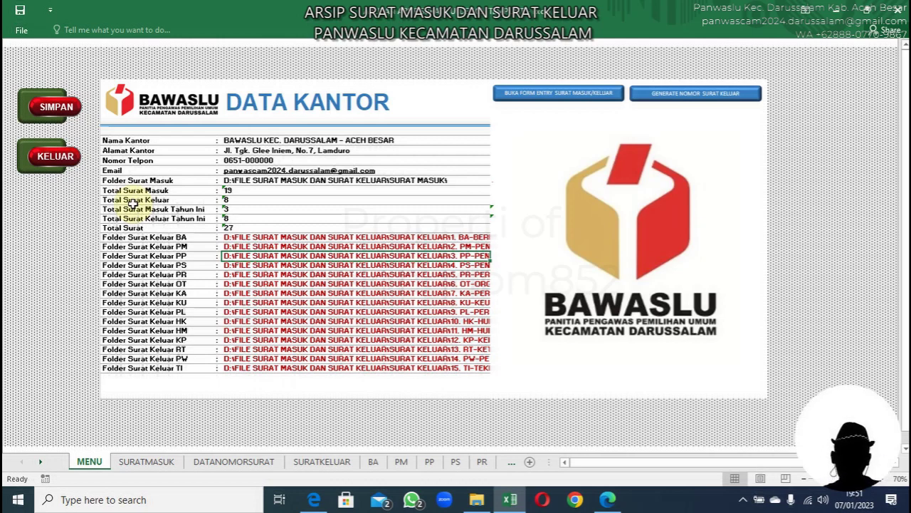
Open the SURATMASUK sheet and examine the letter dates and letter numbers of the incoming records.
left_click(146, 463)
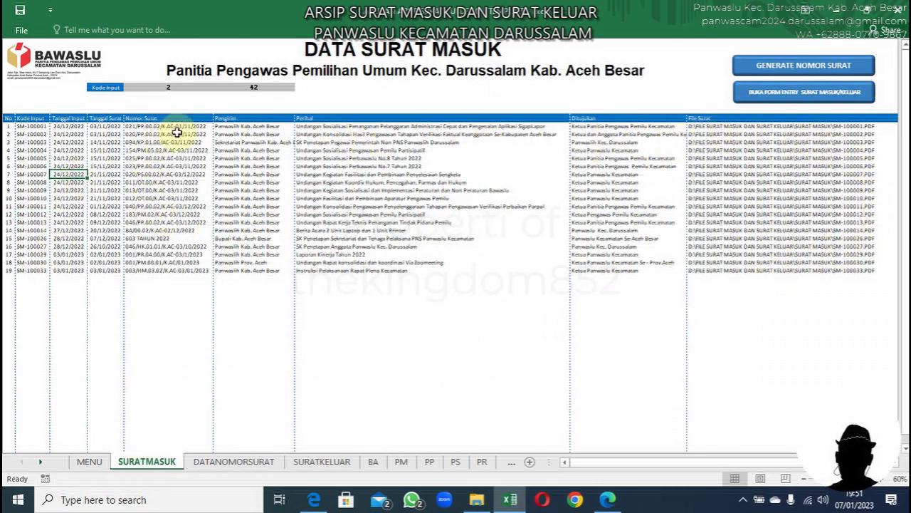
left_click(114, 182)
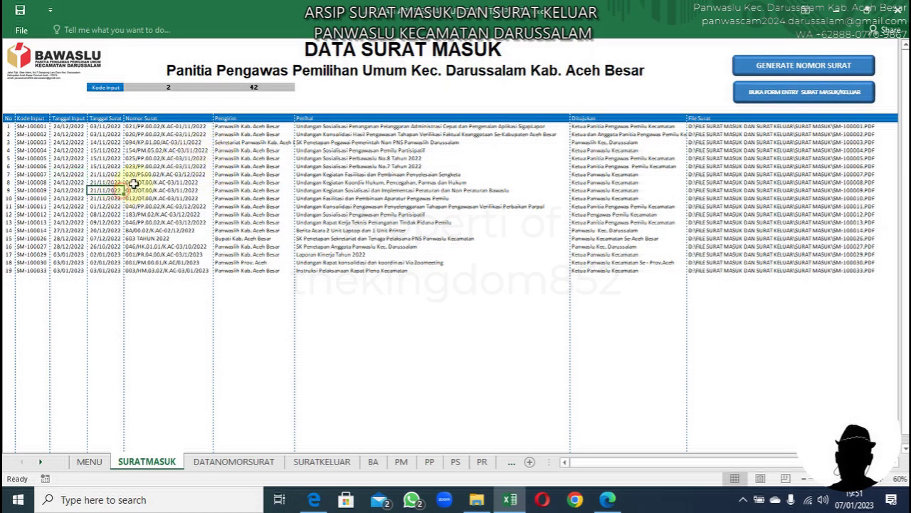
left_click(152, 166)
left_click(151, 214)
left_click(133, 279)
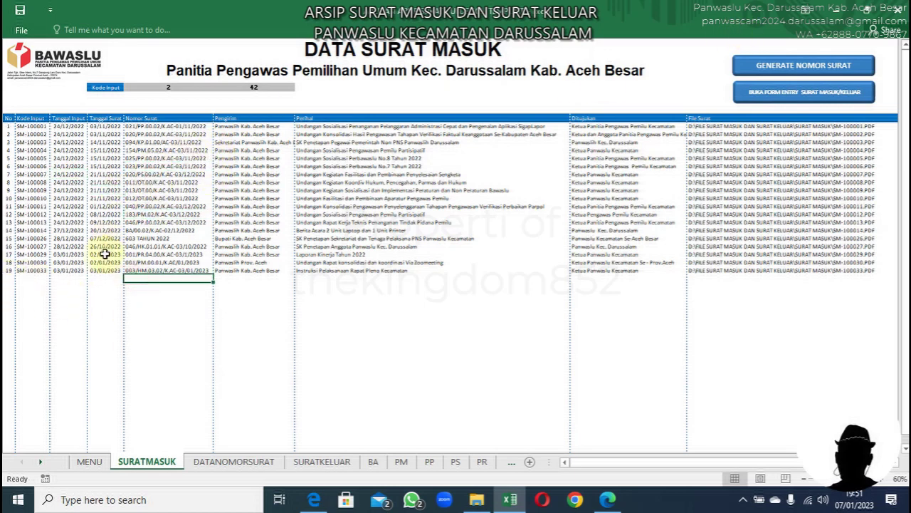
Open the incoming/outgoing letter entry form from the SURATMASUK sheet and exit it, confirming the exit.
left_click(819, 93)
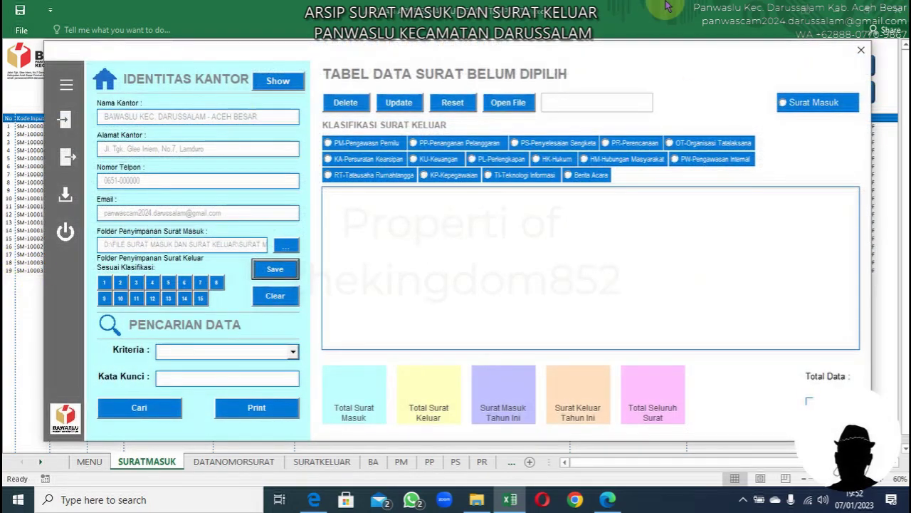
left_click(66, 232)
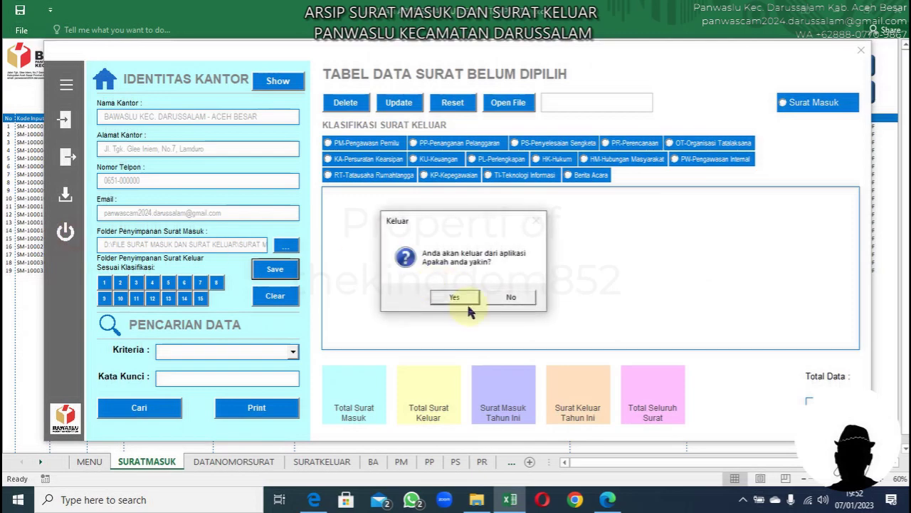
left_click(459, 302)
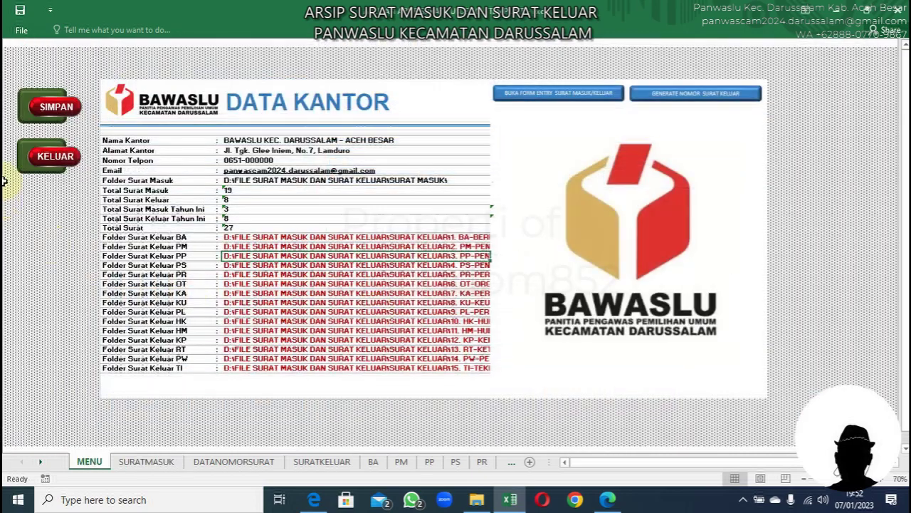
Return to the SURATMASUK sheet and examine its letter number, sender, subject and recipient columns.
left_click(154, 462)
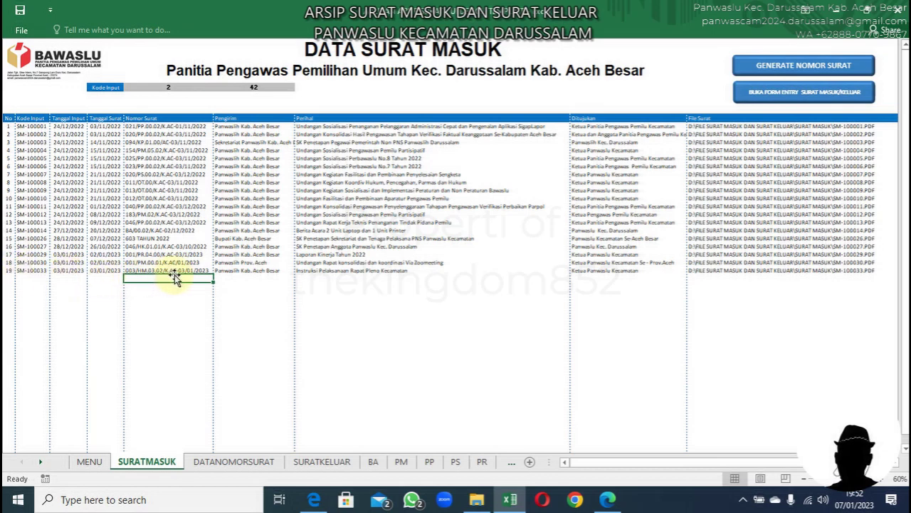
left_click(263, 271)
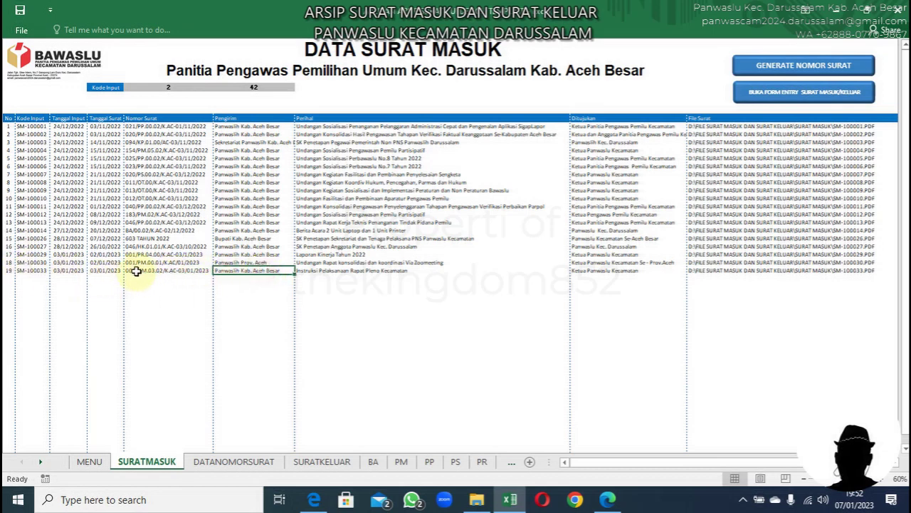
left_click(135, 271)
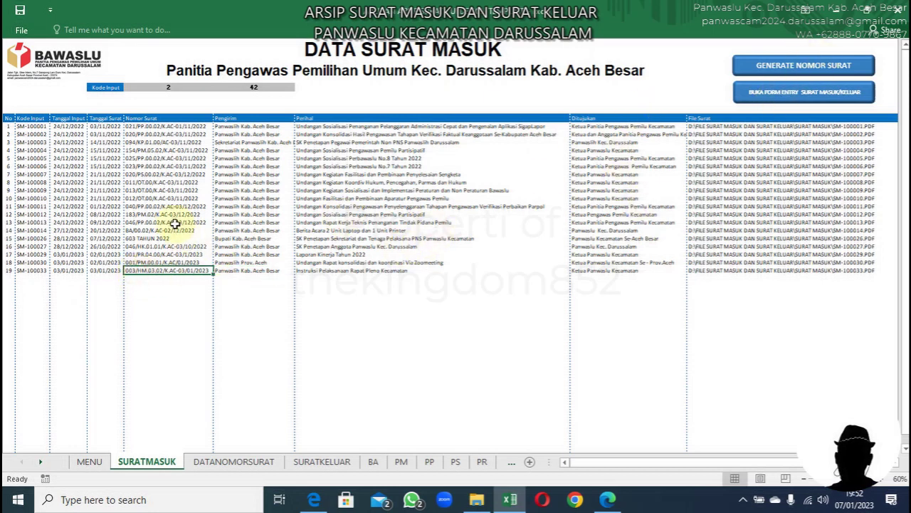
left_click(200, 167)
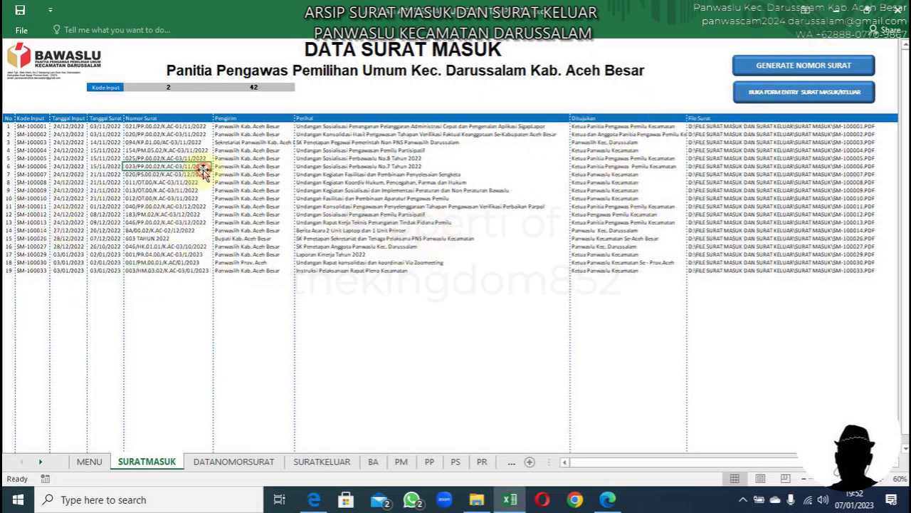
left_click(251, 174)
left_click(332, 182)
left_click(361, 150)
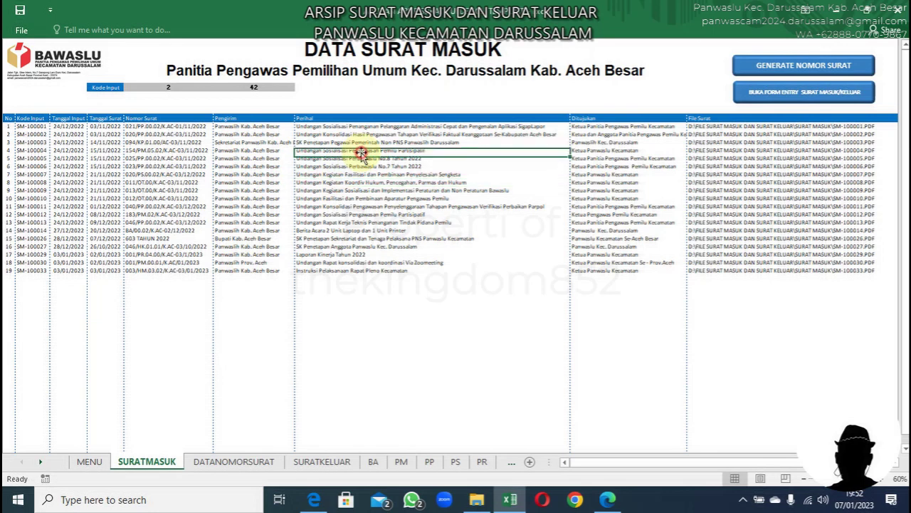
left_click(396, 199)
left_click(346, 243)
left_click(335, 198)
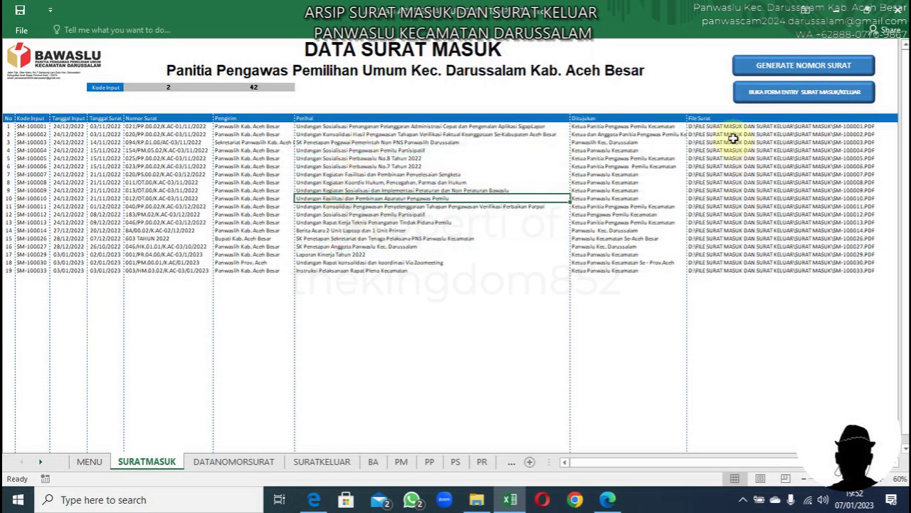
left_click(616, 159)
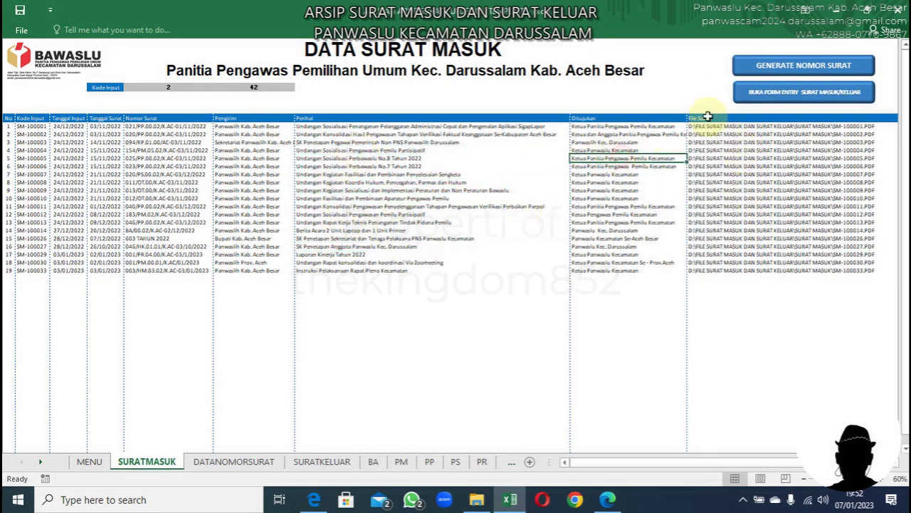
Open the letter entry form, load the Surat Masuk table and select record SM-100002.
left_click(808, 99)
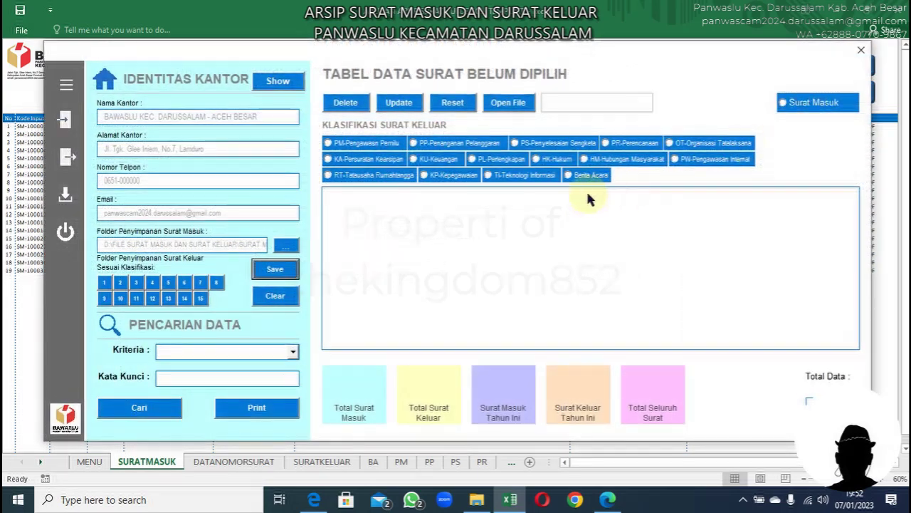
left_click(786, 104)
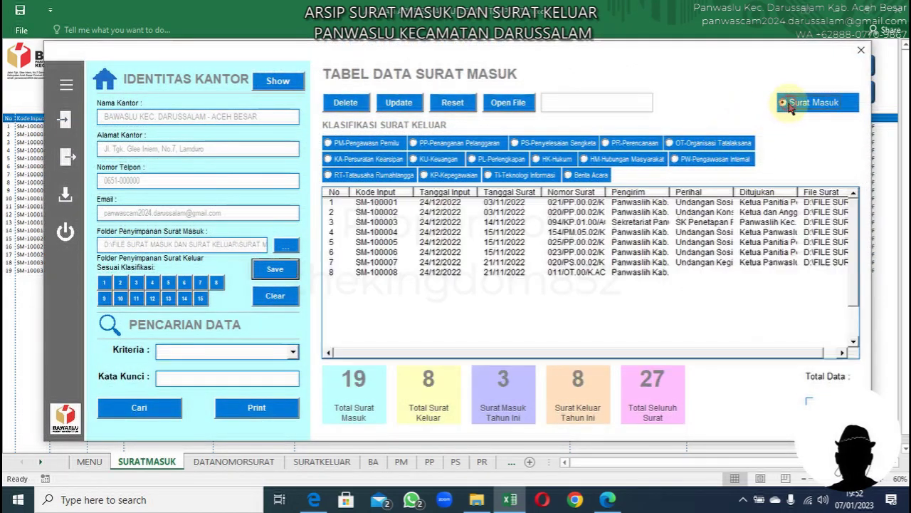
left_click(349, 213)
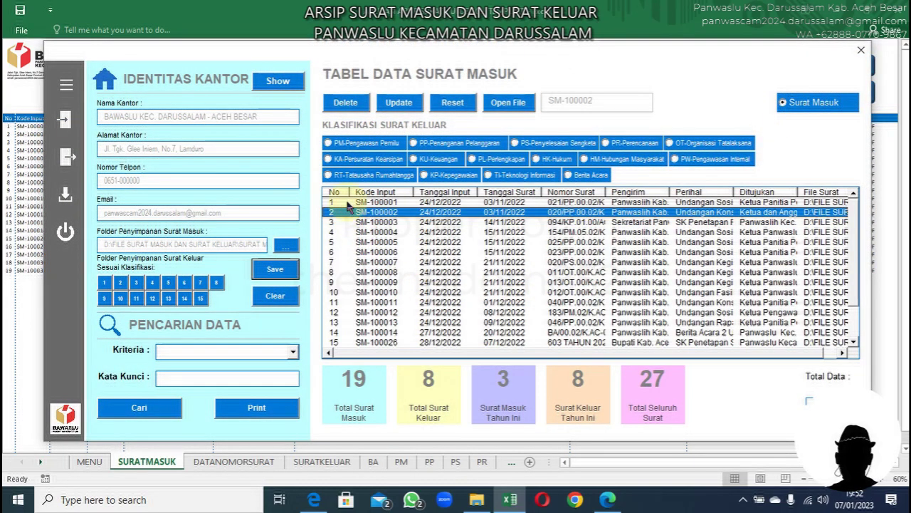
Browse the Surat Masuk records in the form from SM-100001 down and back up, ending on SM-100033.
left_click(348, 203)
key("Down")
key("Down")
key("Down")
key("Down")
key("Down")
key("Down")
key("Down")
key("Down")
key("Down")
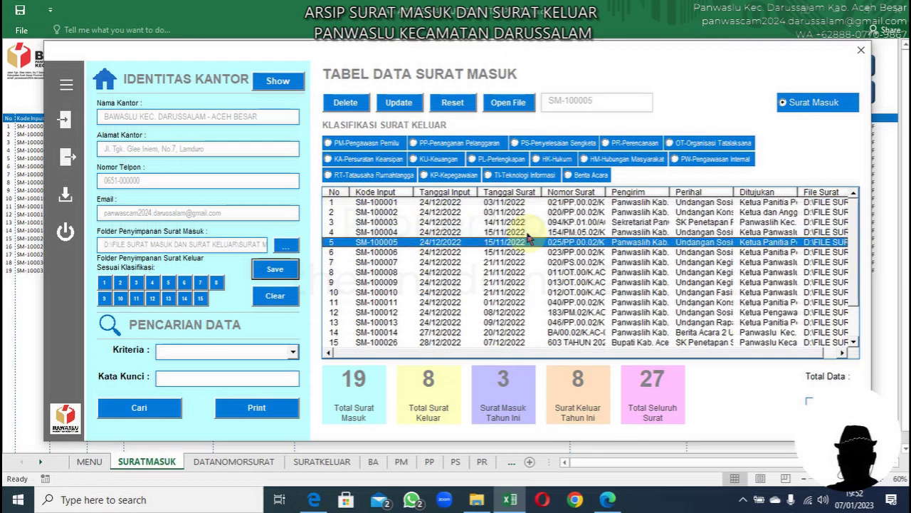
key("Down")
key("Down")
key("Down")
key("Down")
key("Down")
key("Down")
key("Down")
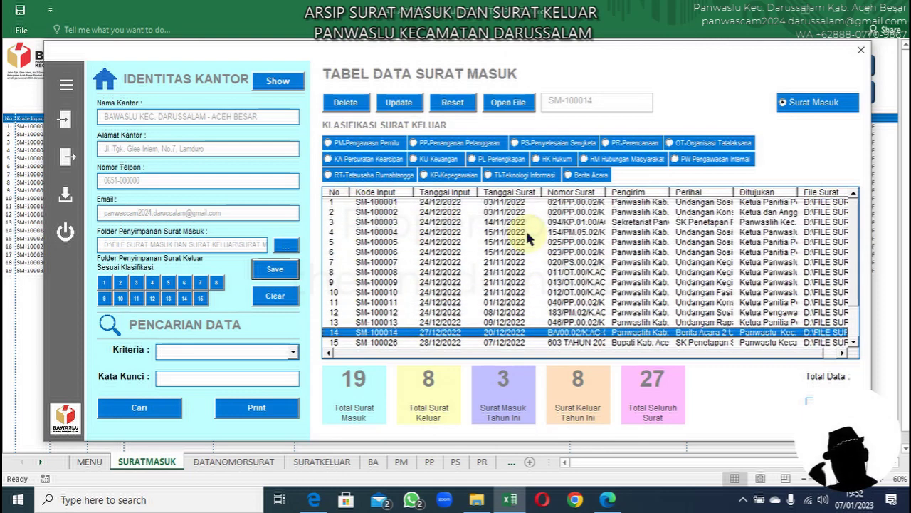
key("Down")
key("Down")
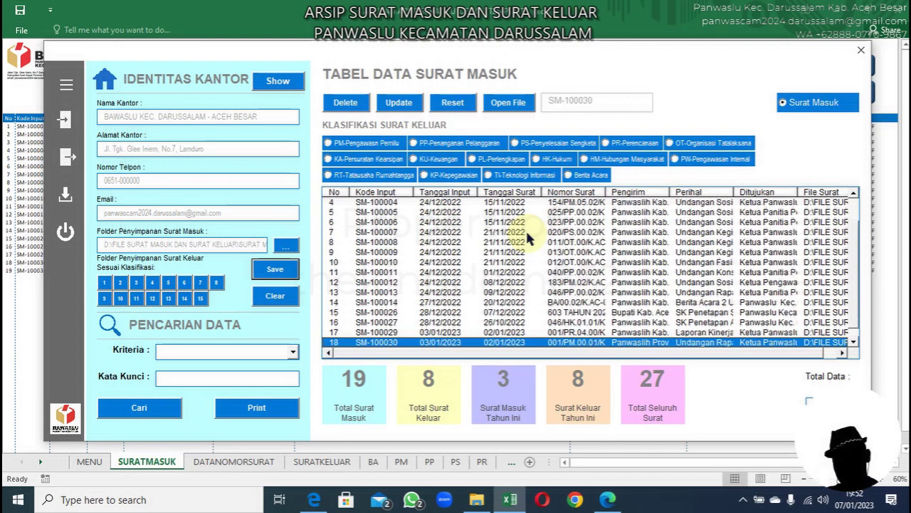
key("Up")
key("Up")
key("Up")
key("Up")
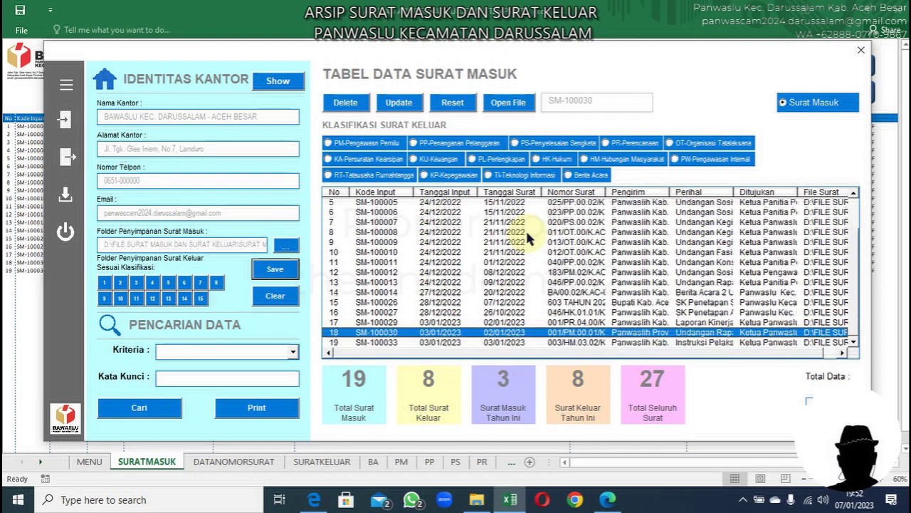
key("Up")
key("Up")
key("Up")
key("Up")
key("Up")
key("Up")
key("Up")
key("Up")
key("Up")
key("Up")
key("Up")
key("Up")
key("Up")
key("Up")
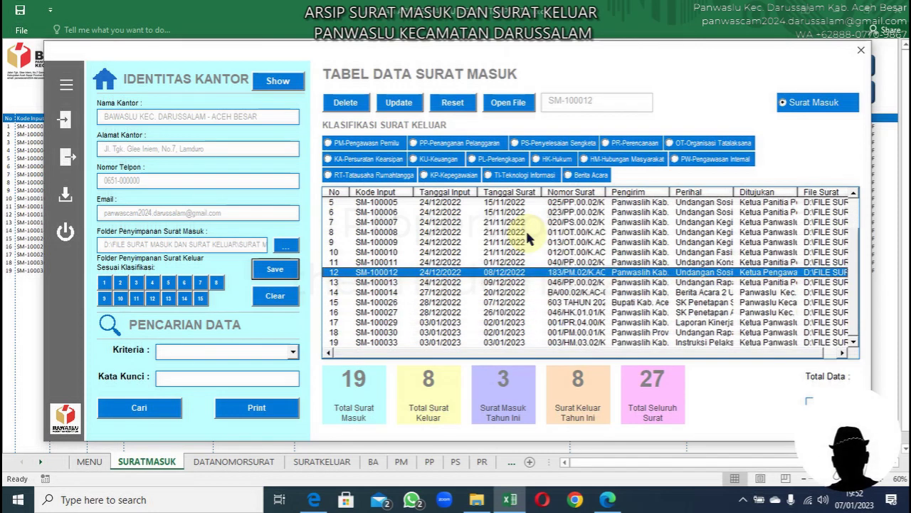
key("Down")
key("Down")
key("Down")
key("Down")
key("Down")
key("Down")
key("Down")
key("Down")
key("Down")
key("Down")
key("Down")
key("Down")
key("Down")
key("Down")
key("Down")
key("Down")
key("Down")
key("Down")
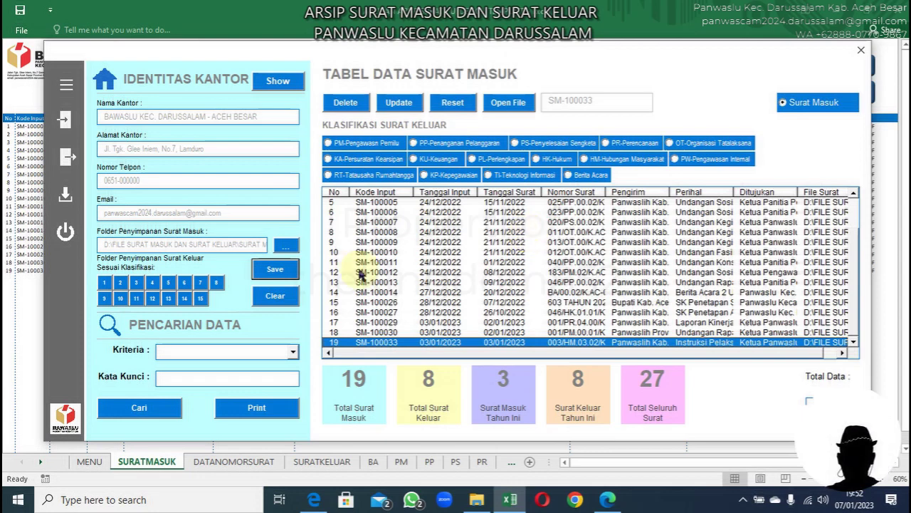
Exit the entry form, confirming the exit, and reopen the SURATMASUK sheet.
left_click(65, 231)
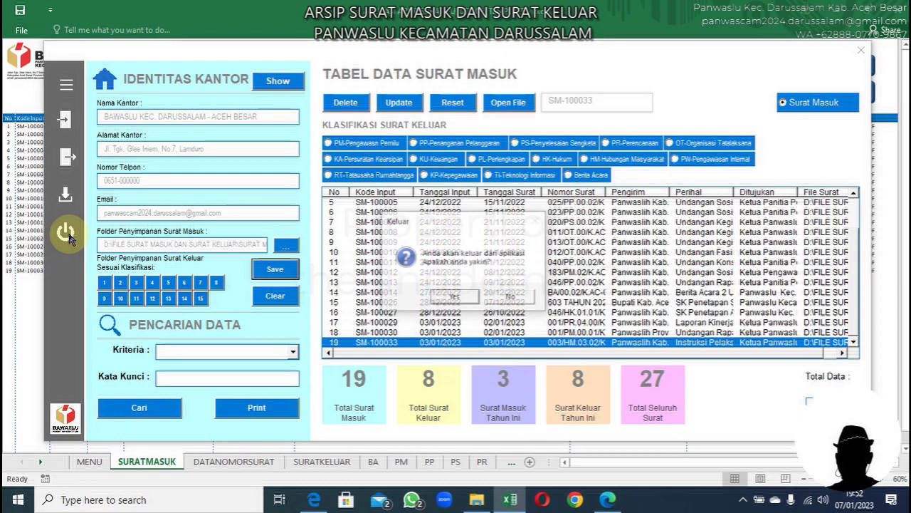
left_click(457, 297)
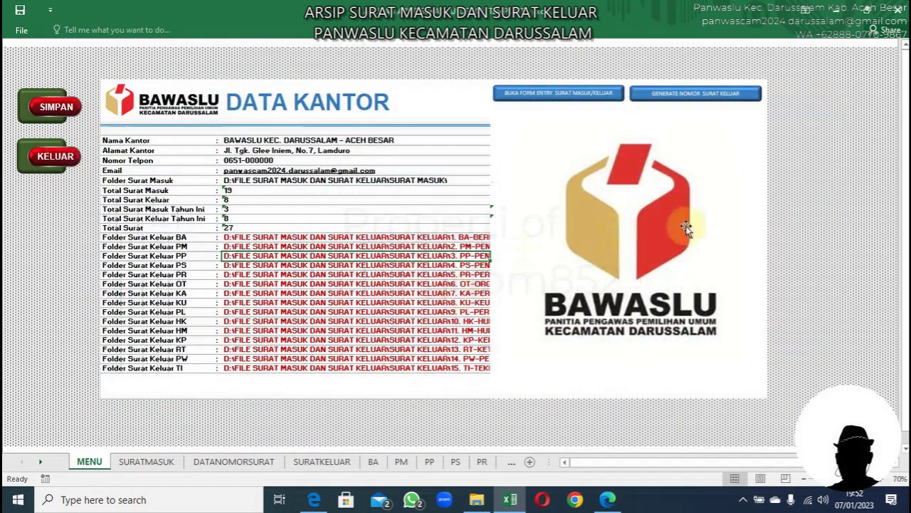
left_click(143, 462)
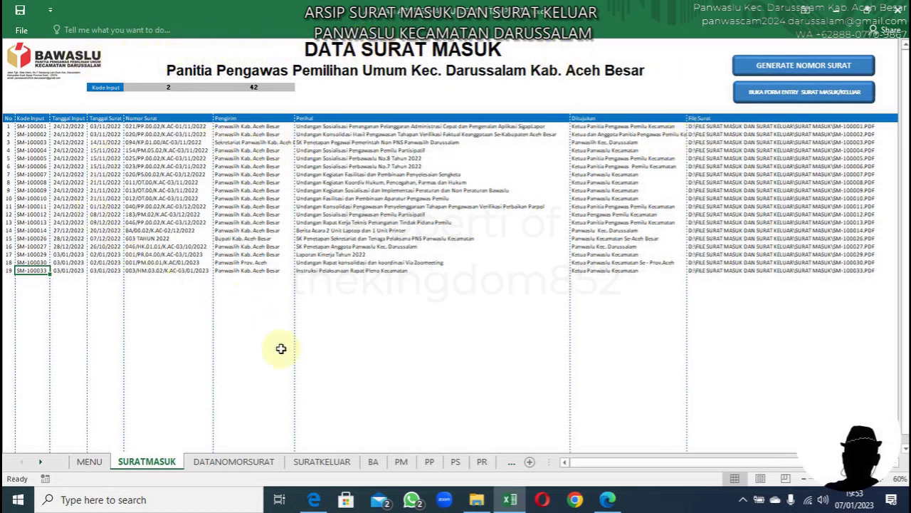
From the DATANOMORSURAT sheet, open the new letter number form for the BA-BERITA ACARA outgoing classification.
left_click(240, 464)
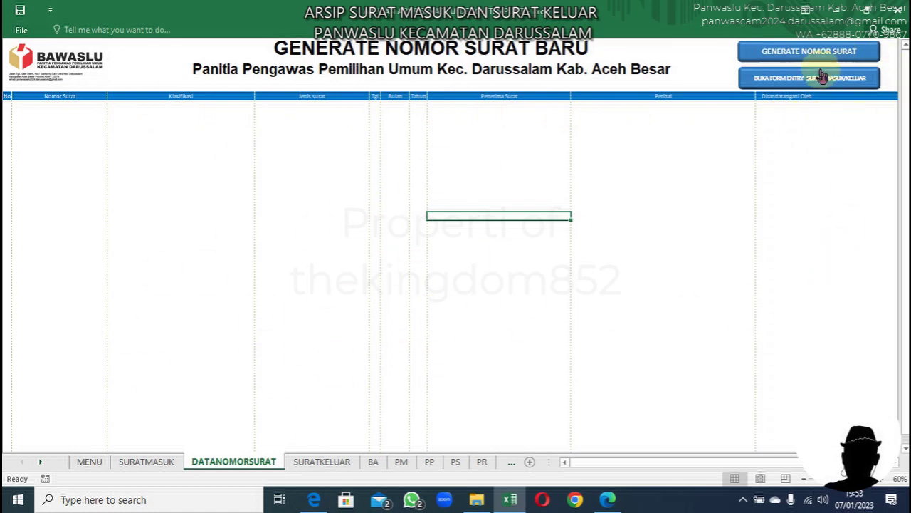
left_click(205, 151)
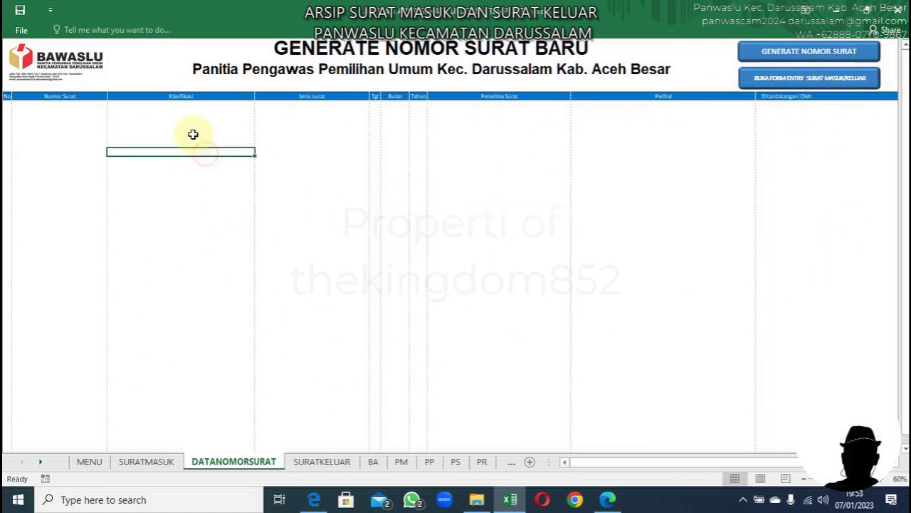
left_click(808, 55)
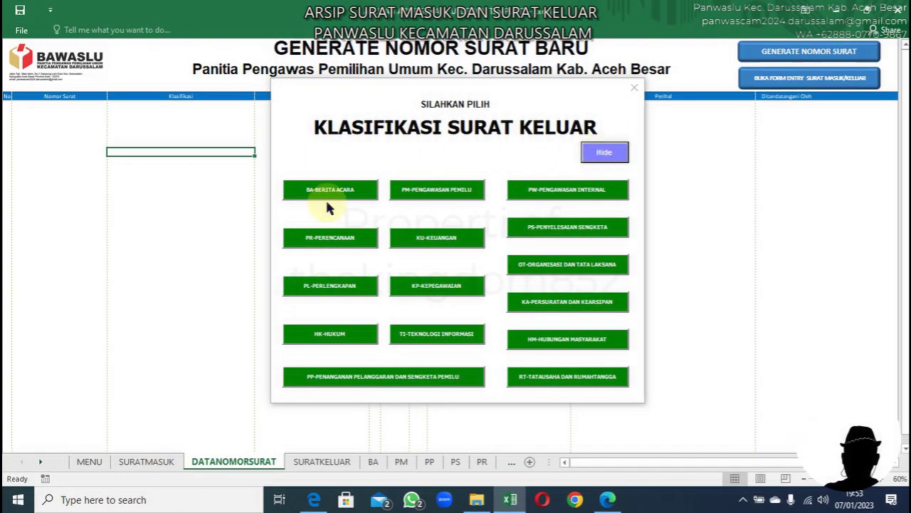
left_click(327, 193)
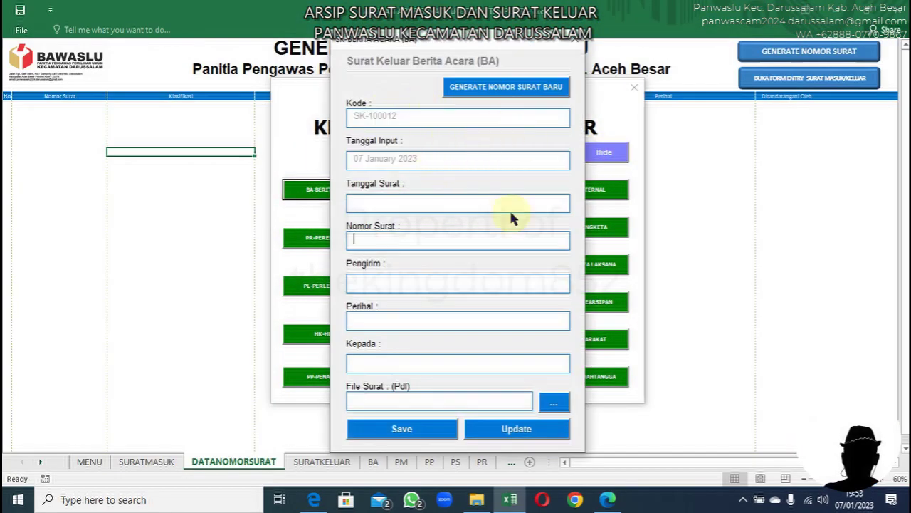
left_click(508, 88)
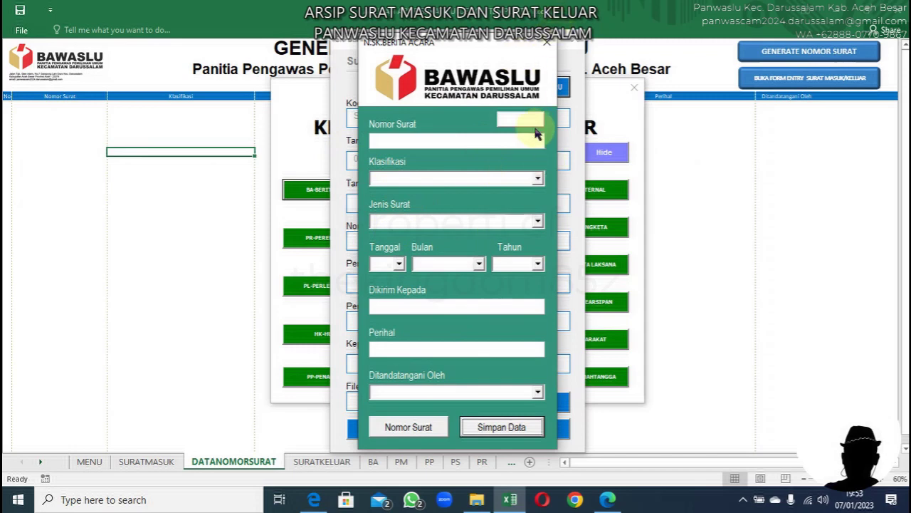
Try saving the empty Berita Acara number form and generating a letter number, ending the macro run to return to the DATANOMORSURAT sheet.
left_click(493, 427)
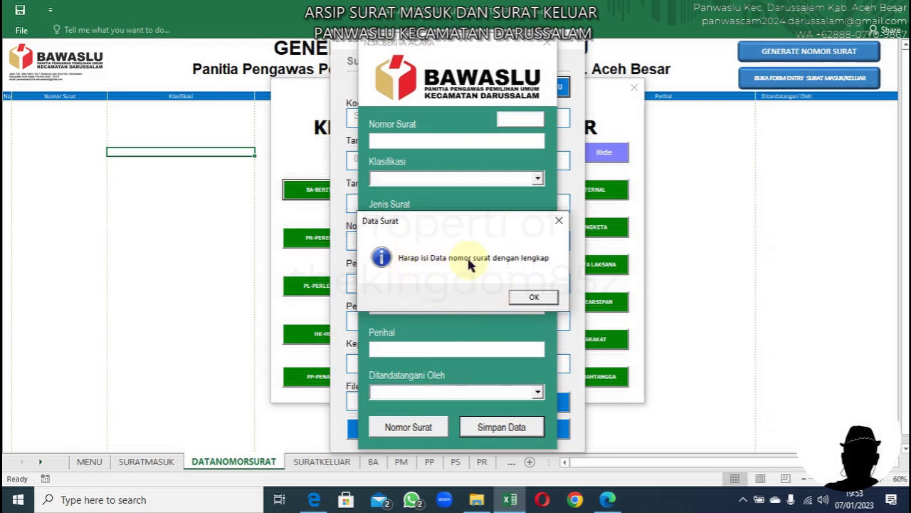
left_click(559, 221)
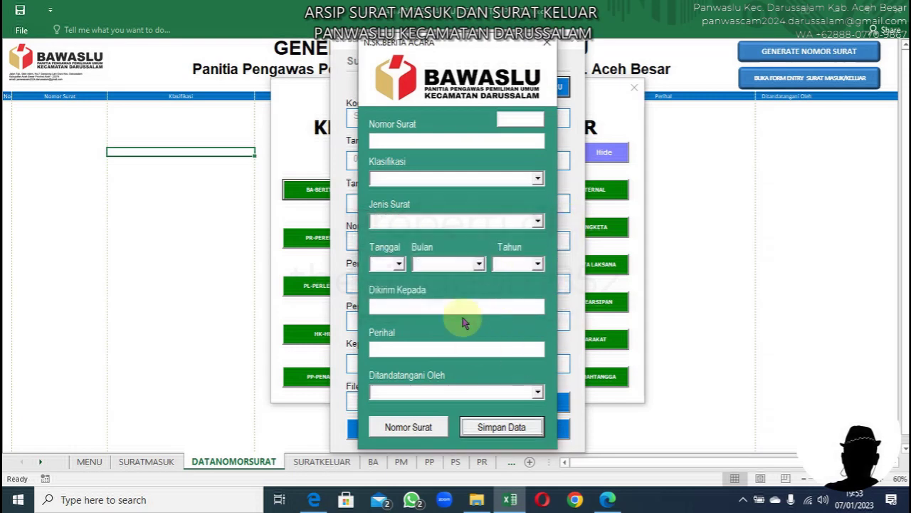
left_click(399, 429)
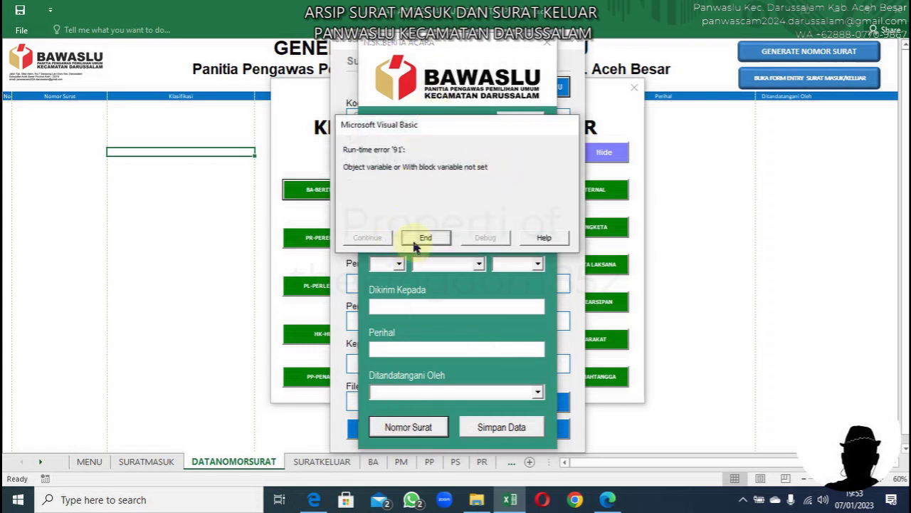
left_click(416, 242)
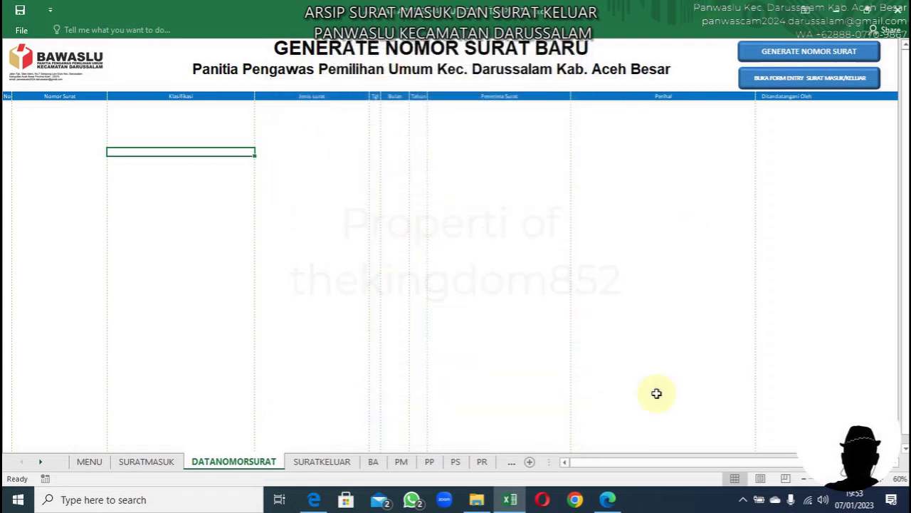
left_click(271, 235)
left_click(579, 242)
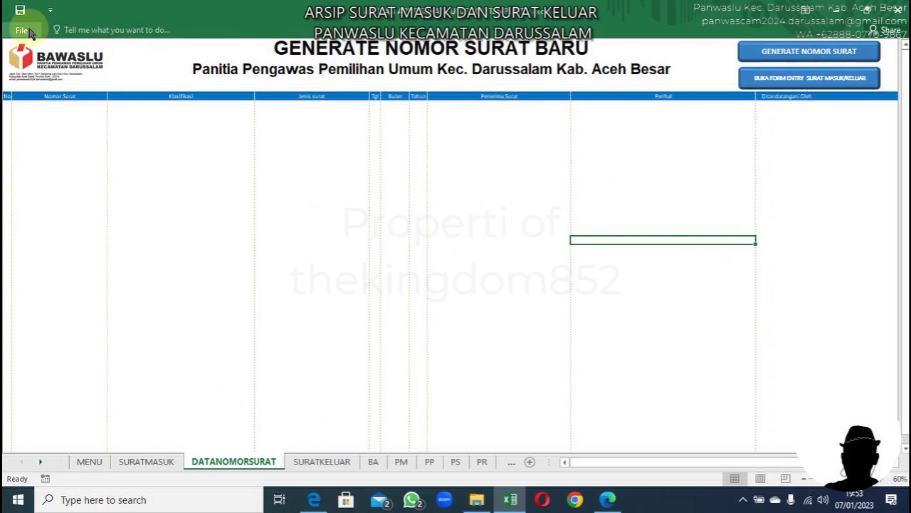
left_click(23, 31)
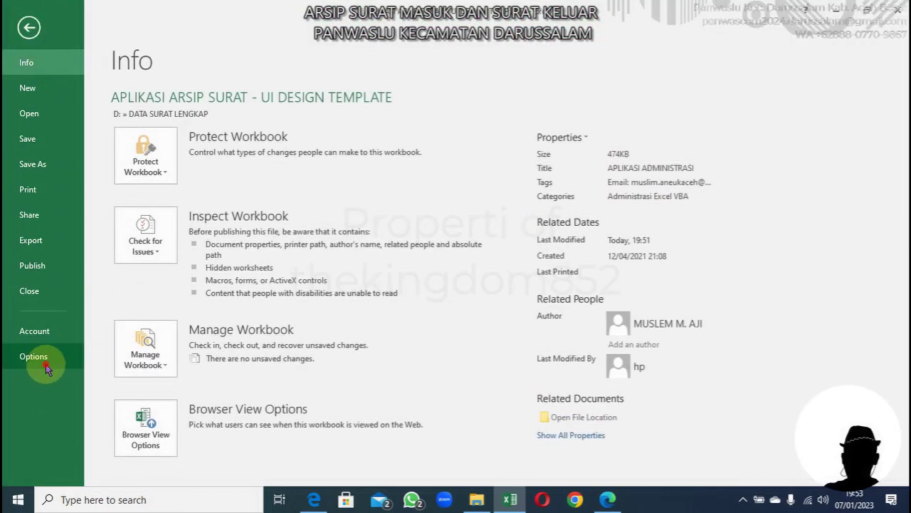
left_click(34, 356)
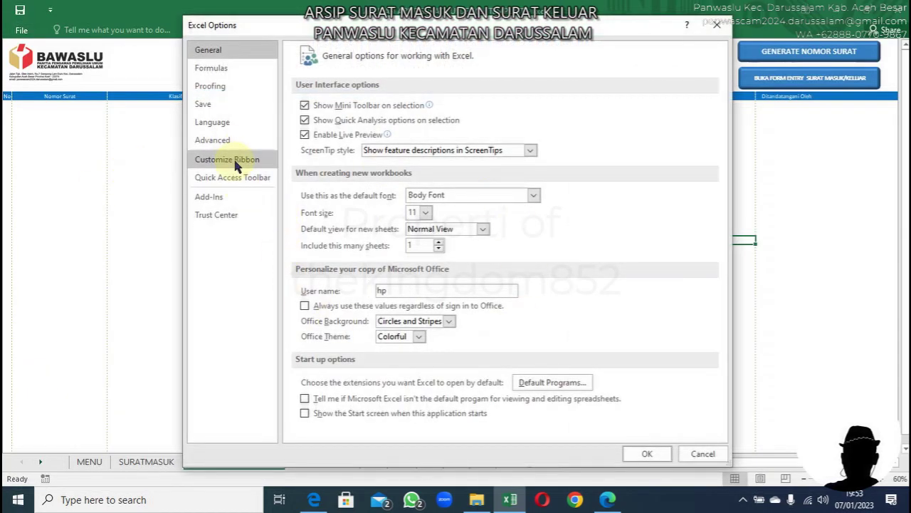
left_click(226, 140)
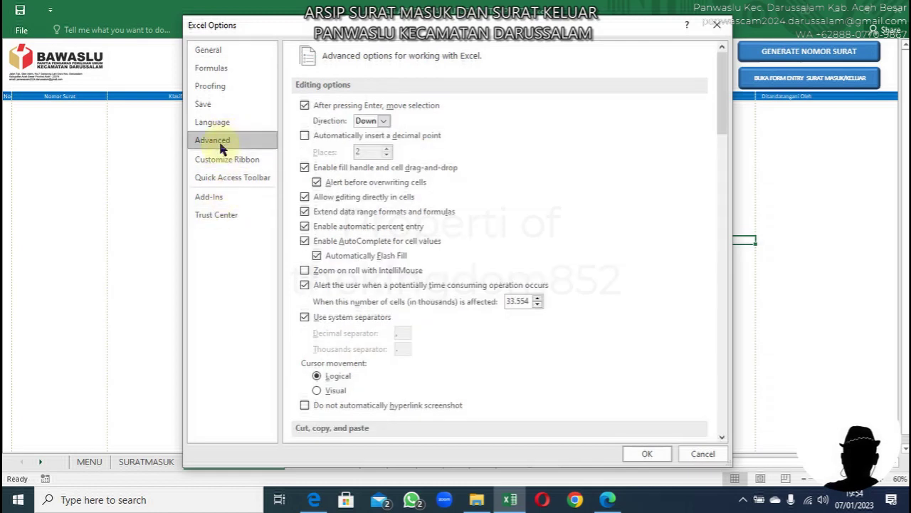
left_click(707, 457)
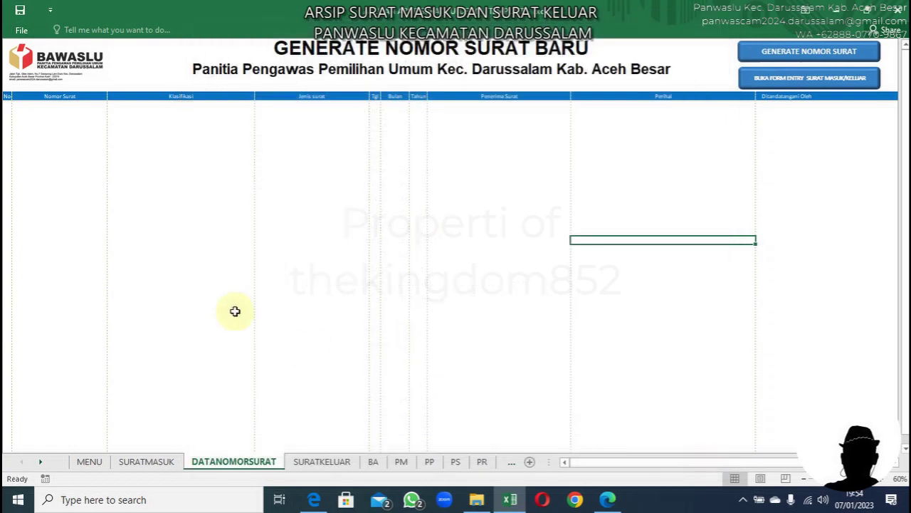
Enable the Developer tab among the main tabs in the Excel ribbon customization options.
left_click(33, 29)
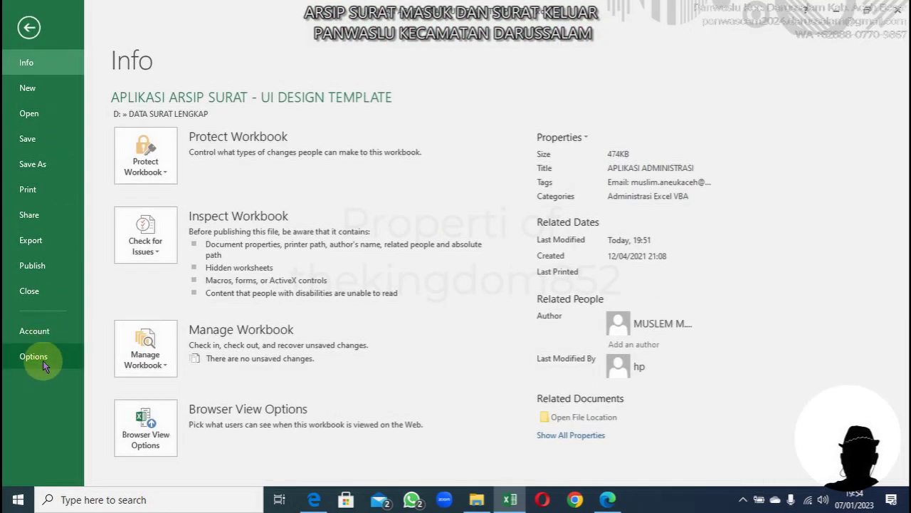
left_click(42, 360)
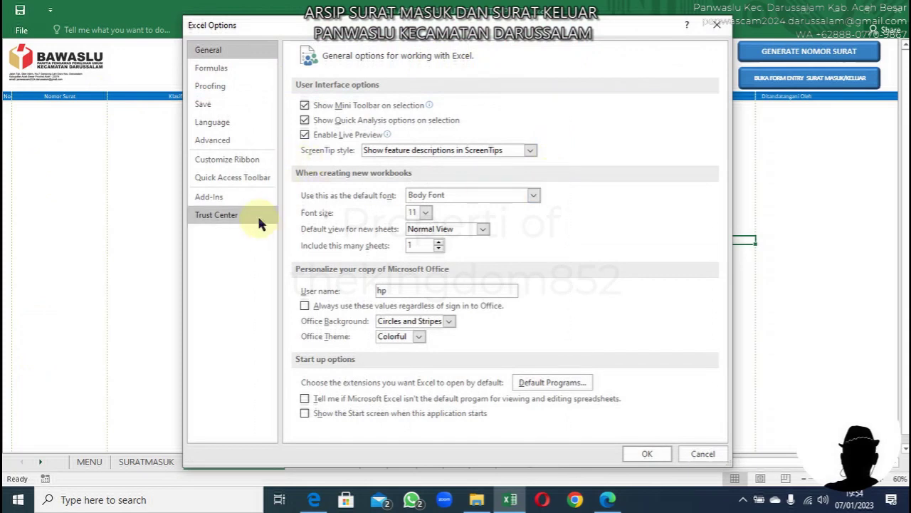
left_click(230, 142)
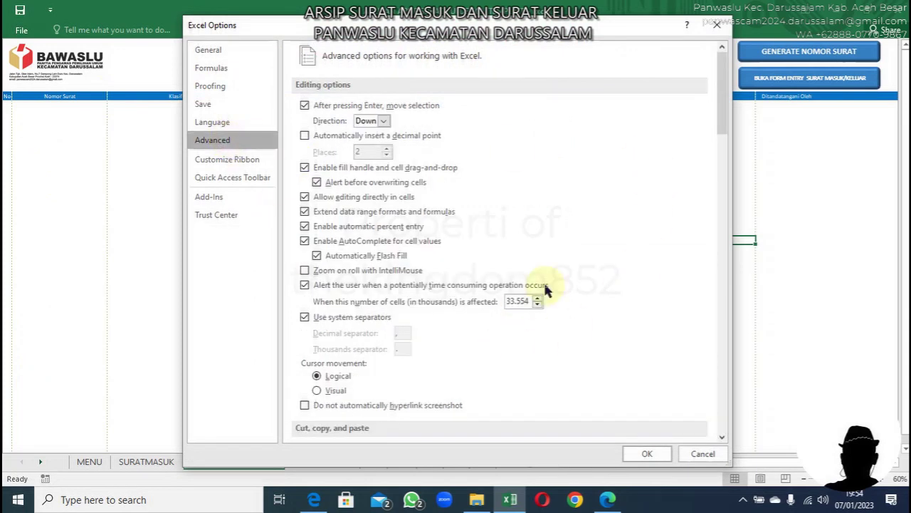
left_click(235, 159)
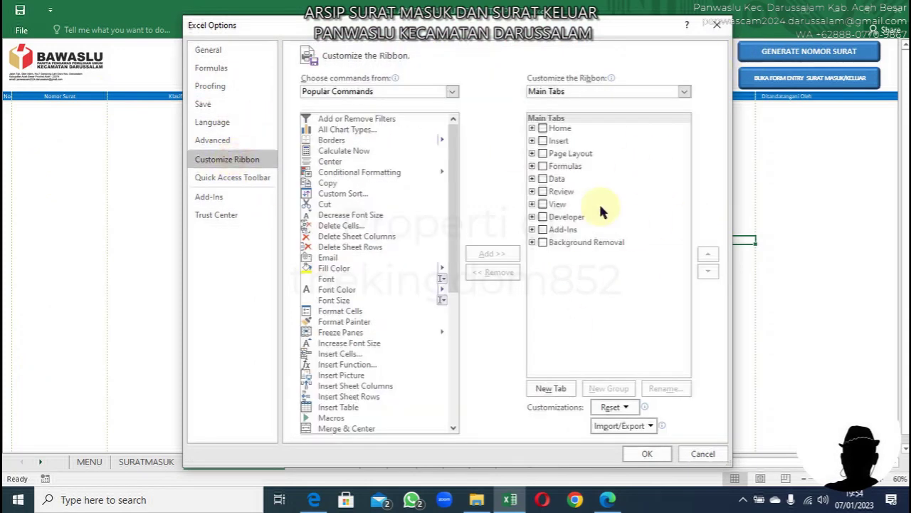
left_click(542, 217)
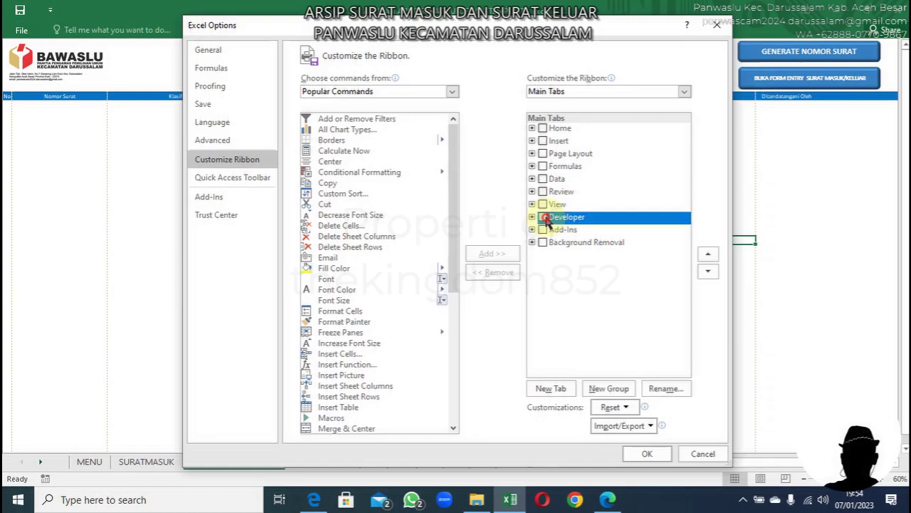
left_click(645, 454)
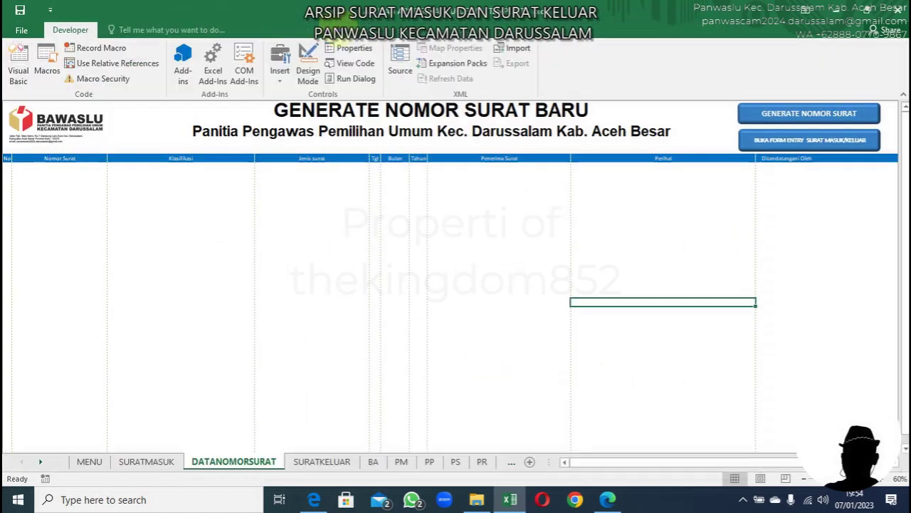
Open the Visual Basic editor and unlock the archive workbook's VBAProject by entering the project password.
left_click(29, 76)
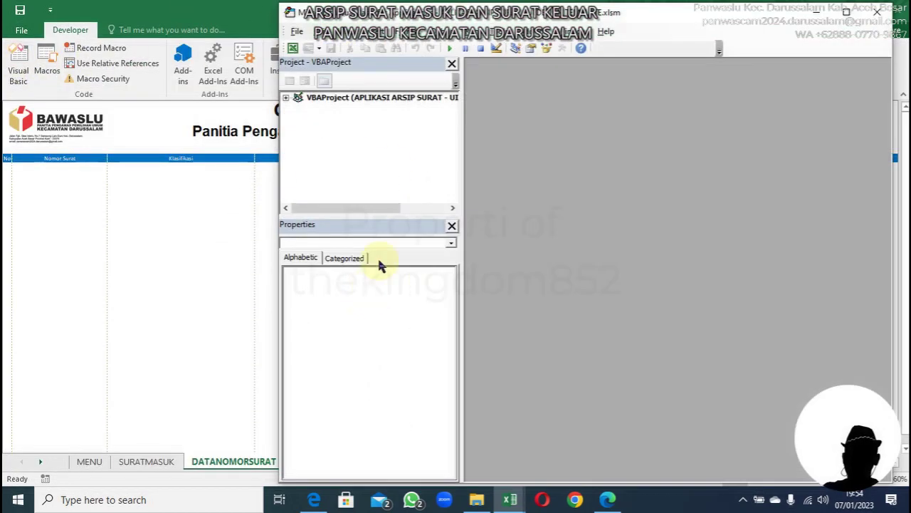
left_click(397, 99)
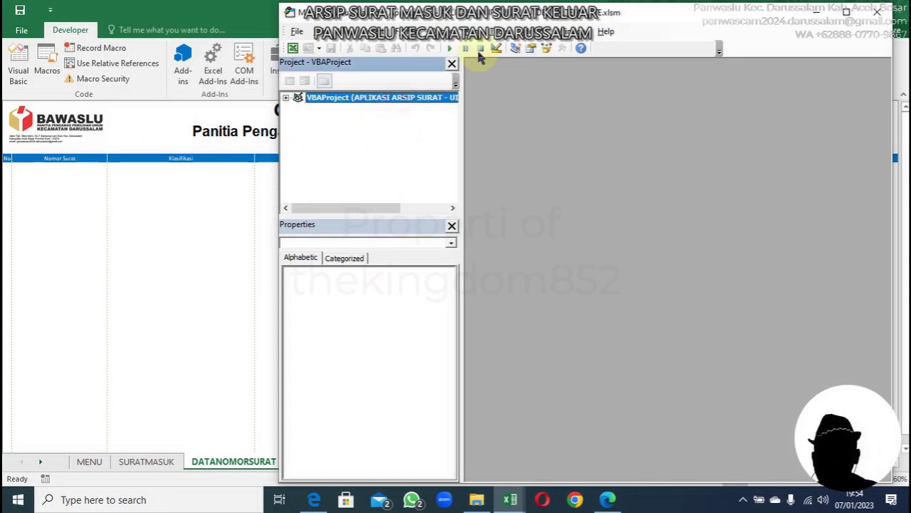
double_click(406, 99)
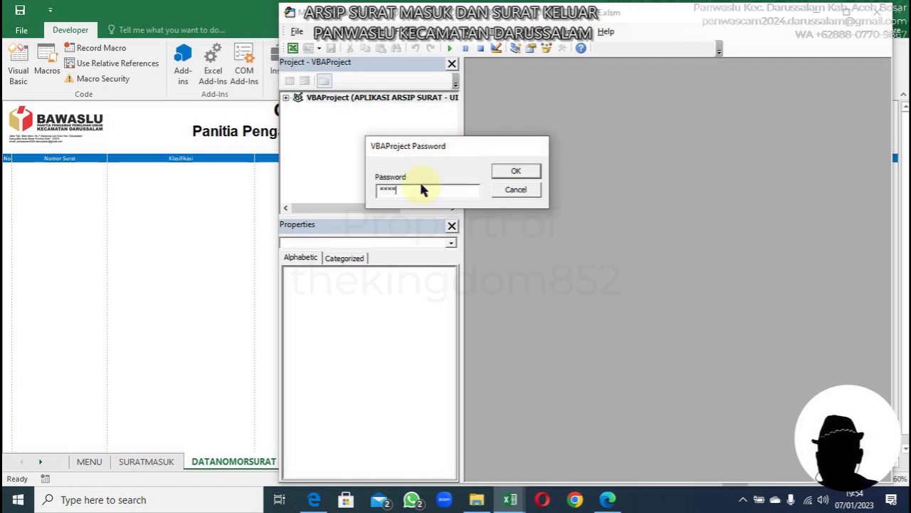
left_click(519, 172)
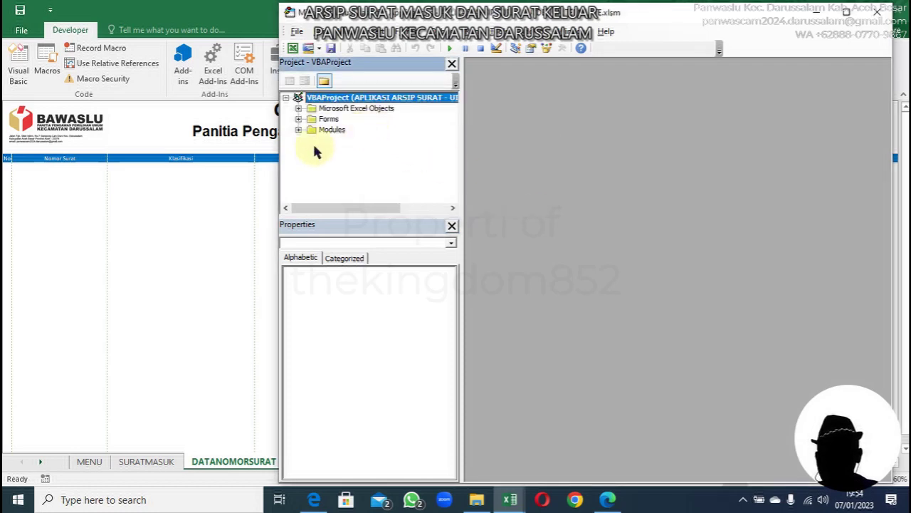
Expand the project's Forms folder and open the FORMUTAMA form's design, followed by its code.
left_click(301, 120)
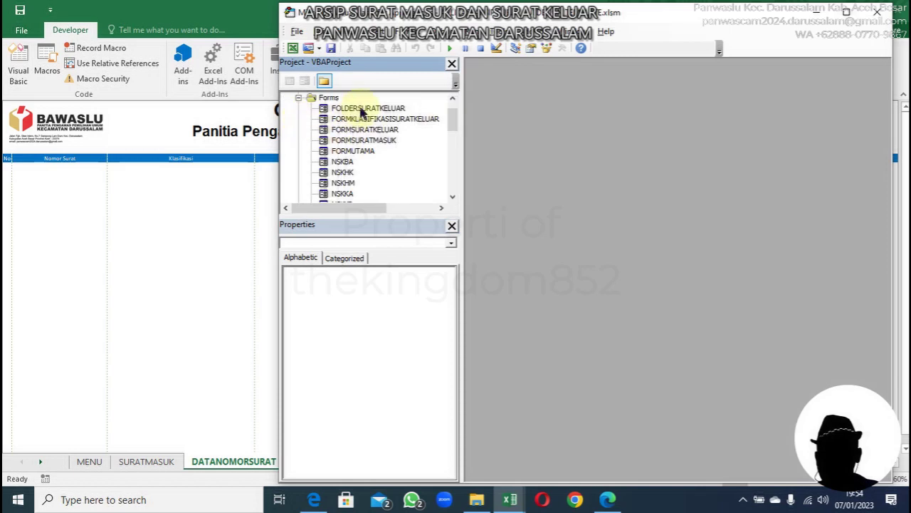
double_click(355, 157)
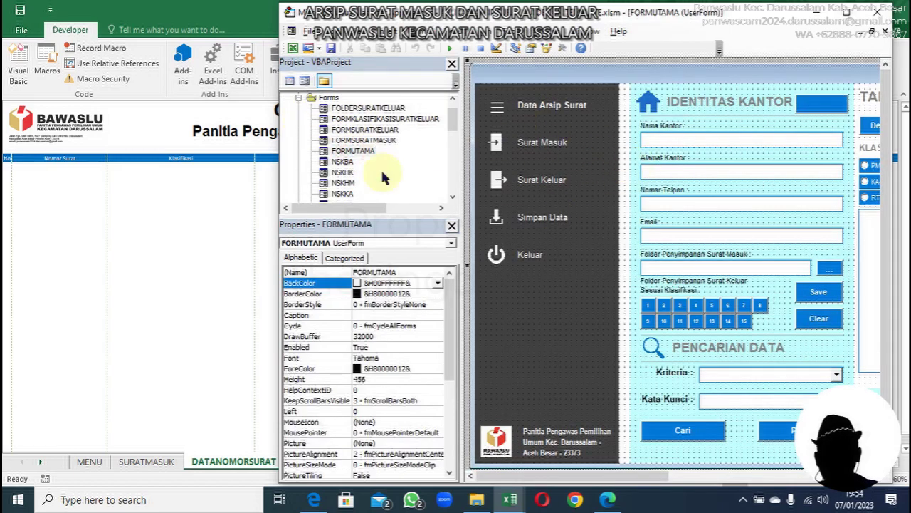
right_click(361, 154)
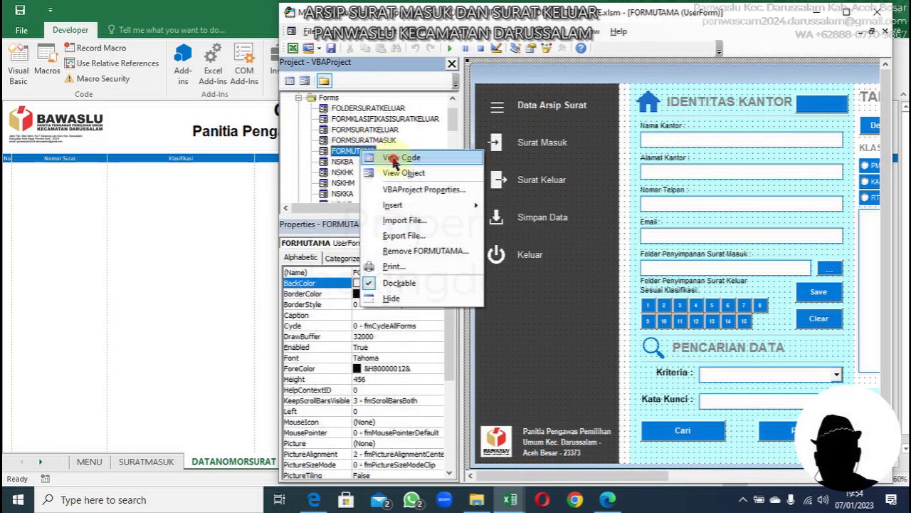
left_click(396, 157)
Maximize the Visual Basic editor and examine the FORMUTAMA code from its initial settings through the folder selection and table loading procedures.
scroll(577, 192, "down", 15)
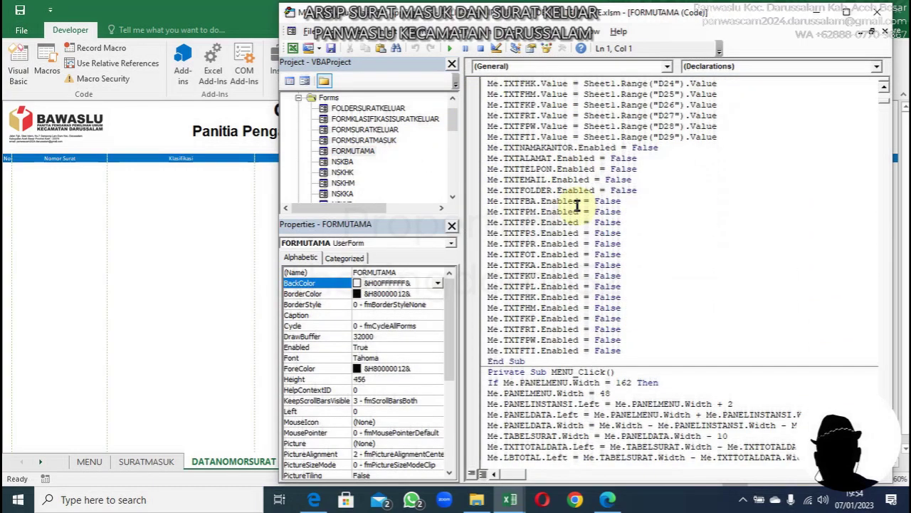
scroll(577, 213, "down", 20)
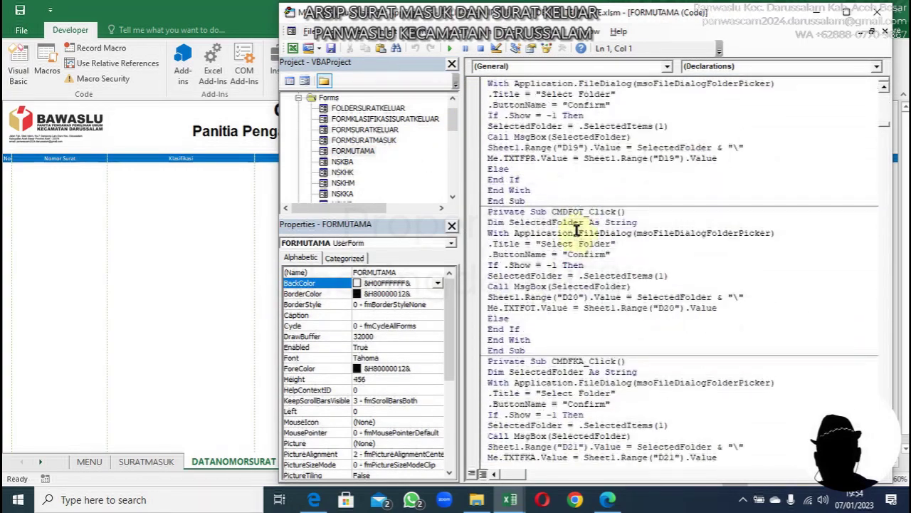
scroll(558, 240, "down", 20)
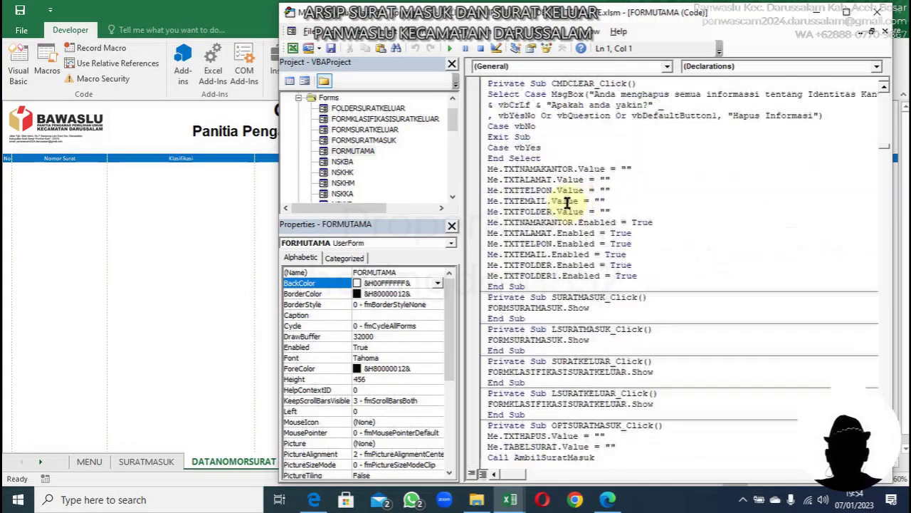
left_click(846, 12)
scroll(378, 153, "down", 1)
scroll(427, 235, "down", 20)
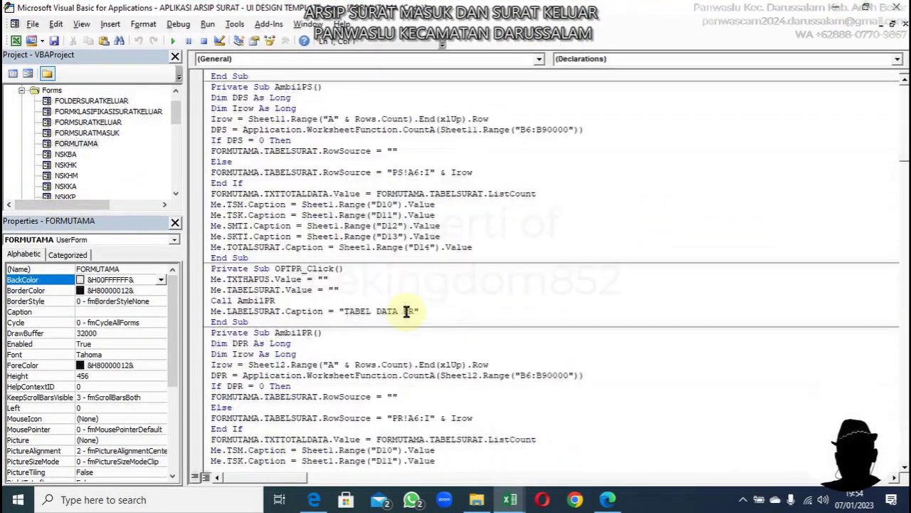
scroll(456, 370, "down", 20)
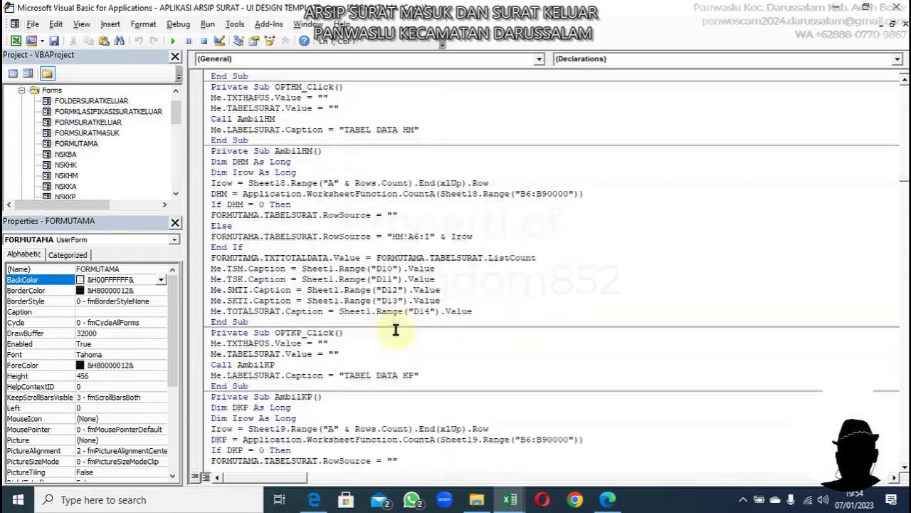
scroll(378, 299, "down", 20)
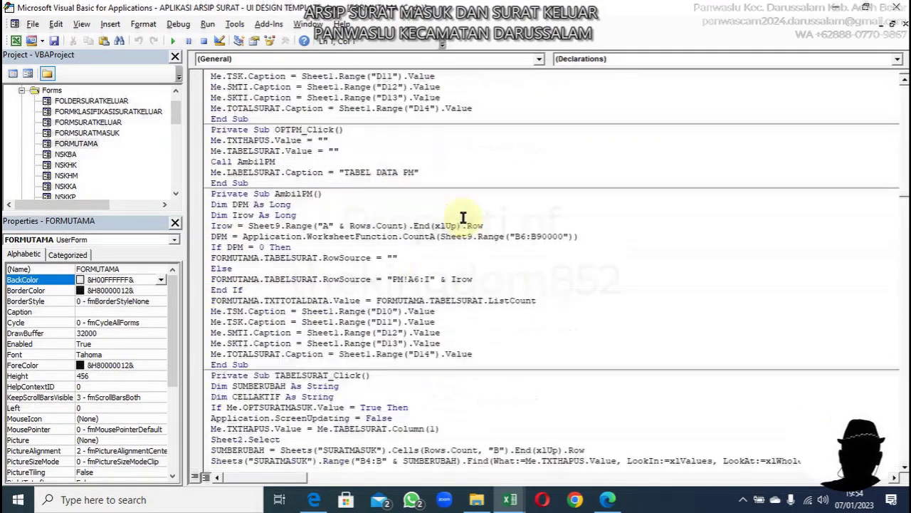
Examine the TABELSURAT_Click record lookup and CMDDELETE1_Click deletion procedures in the FORMUTAMA code.
scroll(339, 228, "up", 15)
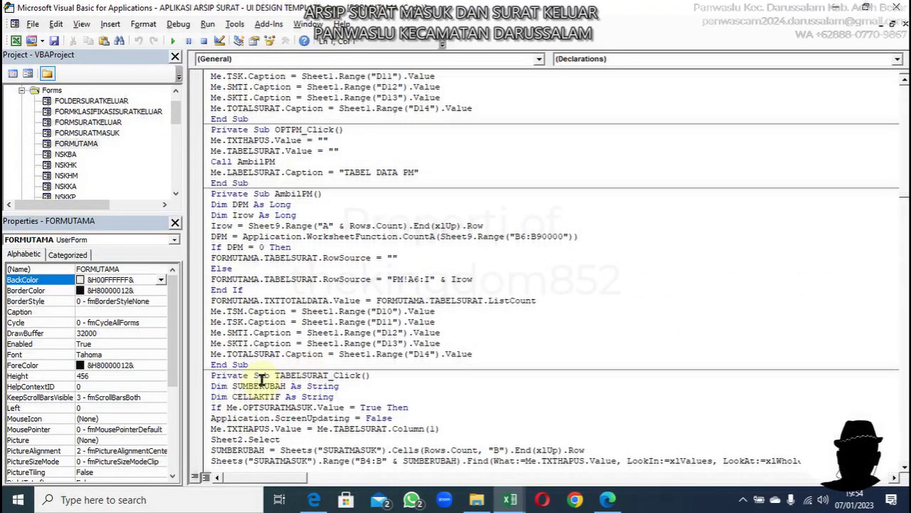
scroll(305, 379, "down", 15)
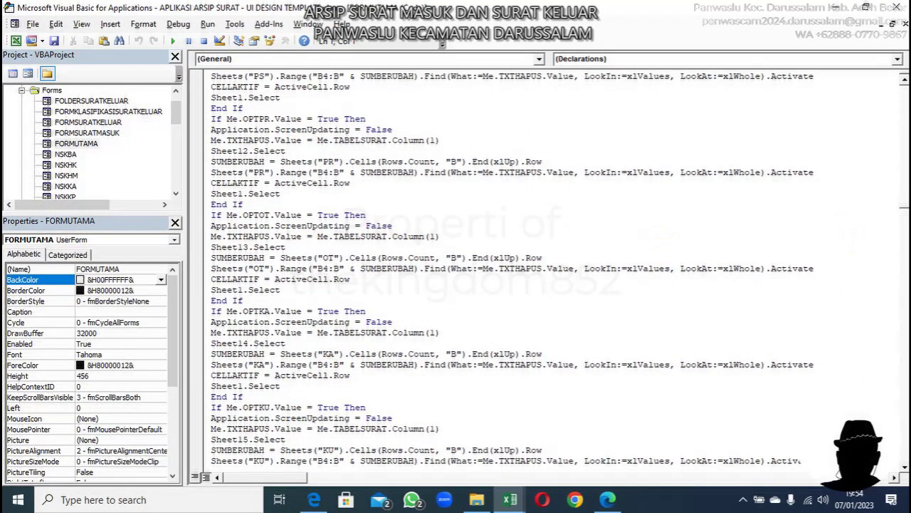
scroll(903, 209, "down", 20)
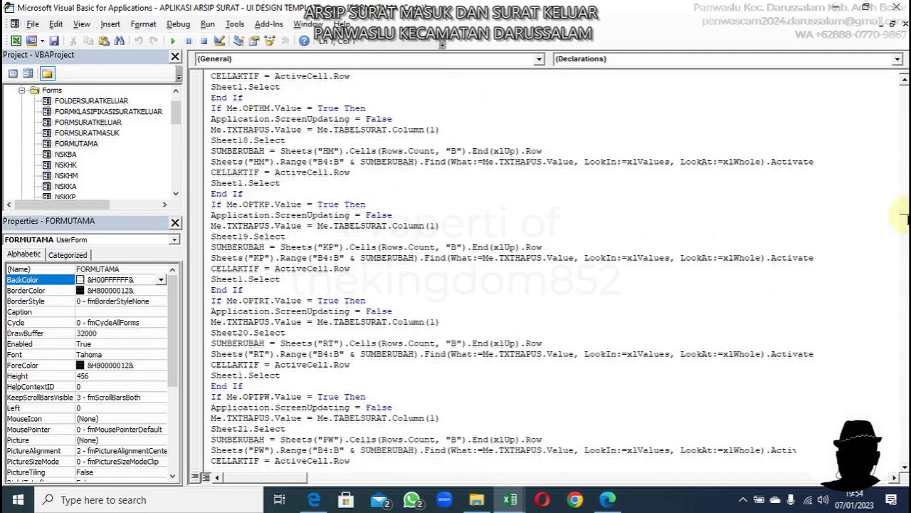
scroll(306, 213, "up", 12)
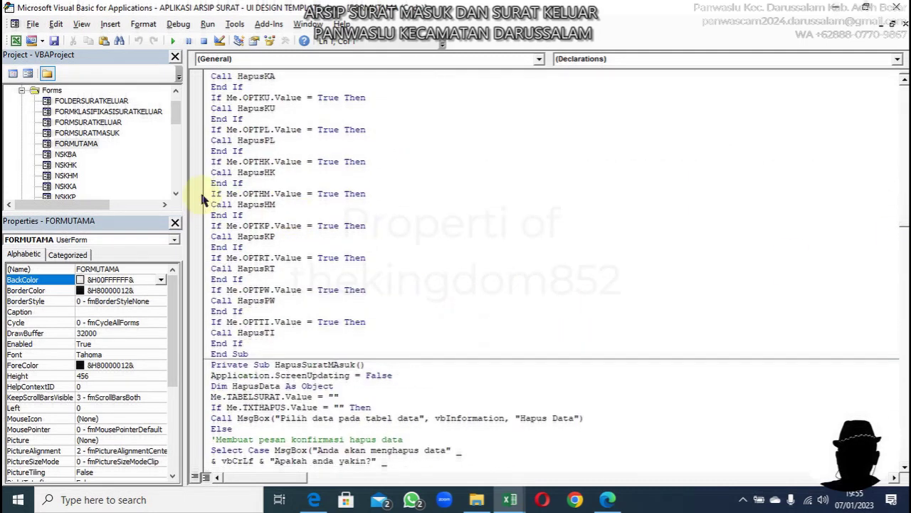
scroll(299, 160, "up", 4)
scroll(245, 167, "up", 6)
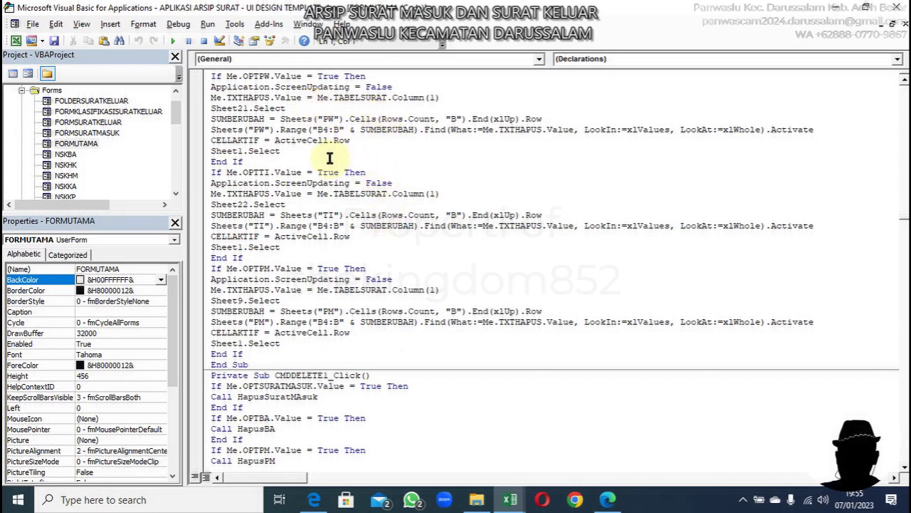
scroll(264, 142, "down", 11)
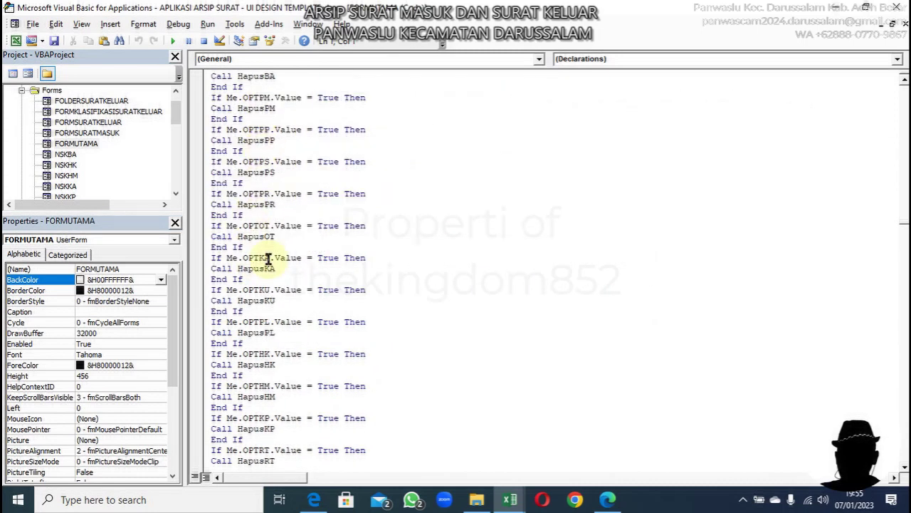
scroll(266, 249, "up", 5)
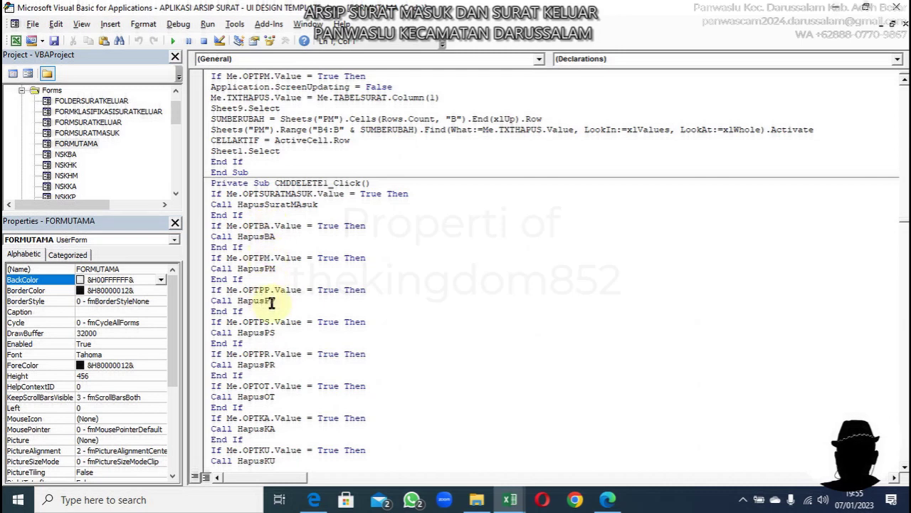
Examine the remaining delete calls in CMDDELETE1_Click and the individual deletion procedures from HapusSuratMAsuk through HapusKA.
scroll(271, 304, "down", 1)
scroll(264, 319, "down", 2)
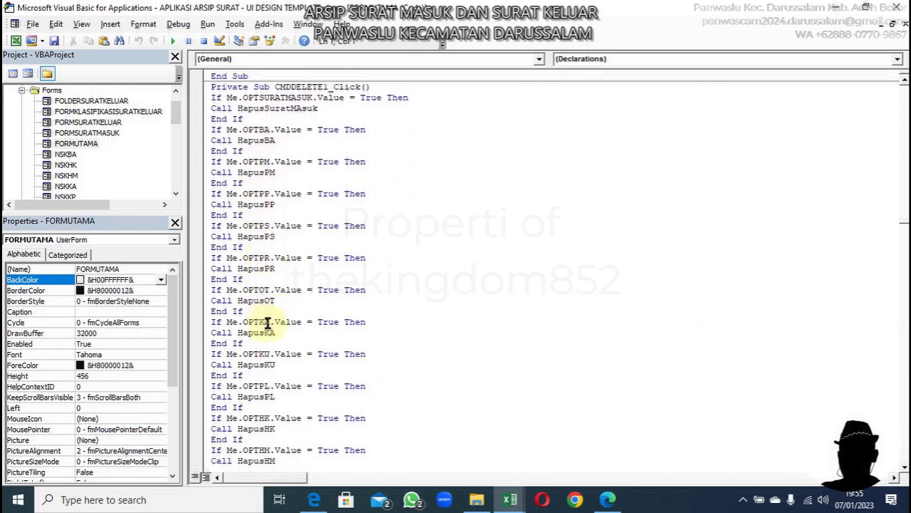
scroll(257, 329, "down", 6)
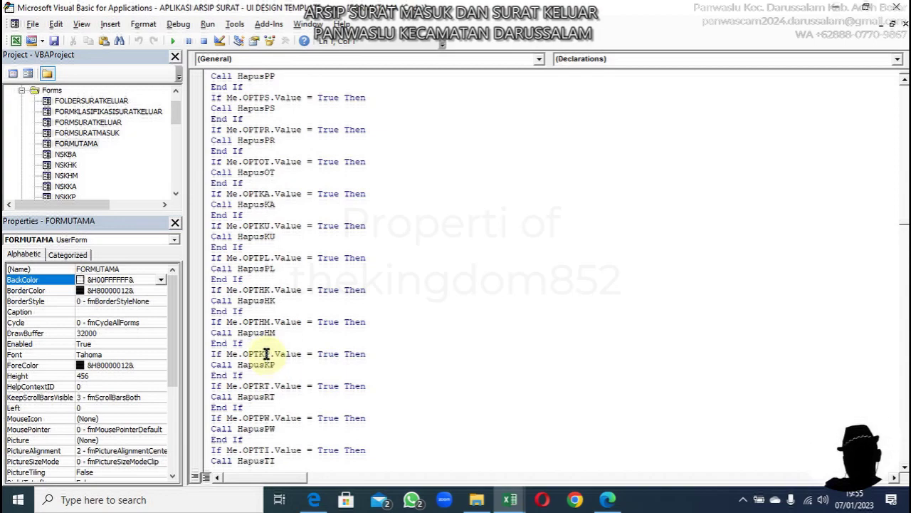
scroll(256, 419, "down", 3)
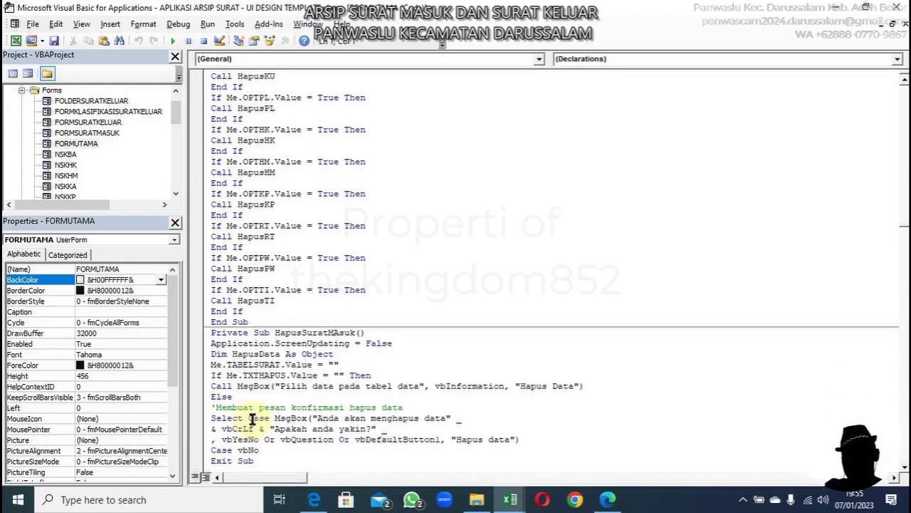
scroll(250, 419, "down", 9)
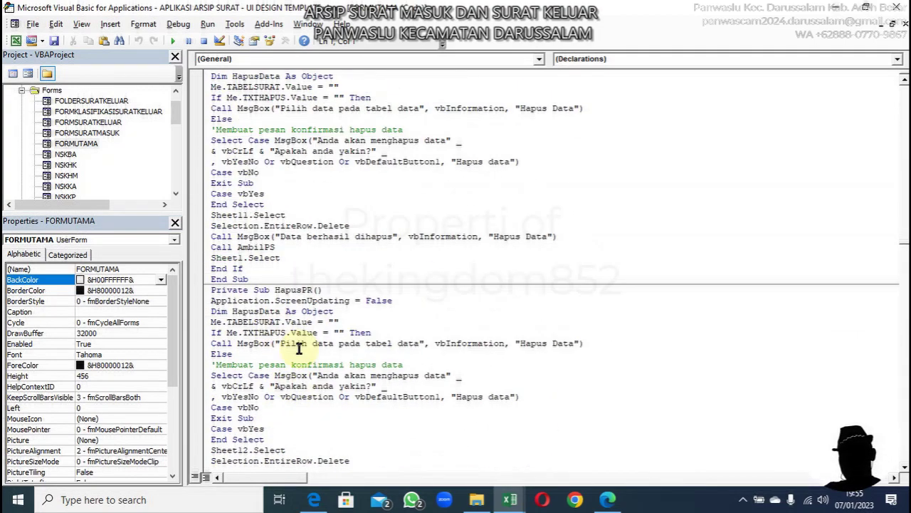
scroll(297, 342, "down", 15)
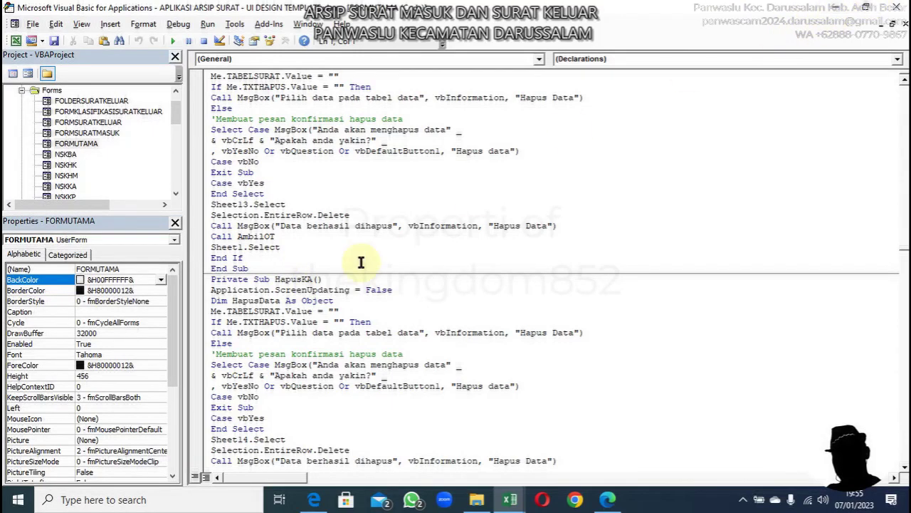
Minimize the Visual Basic editor to return to the DATANOMORSURAT sheet and select the first cell below the No header.
left_click(842, 11)
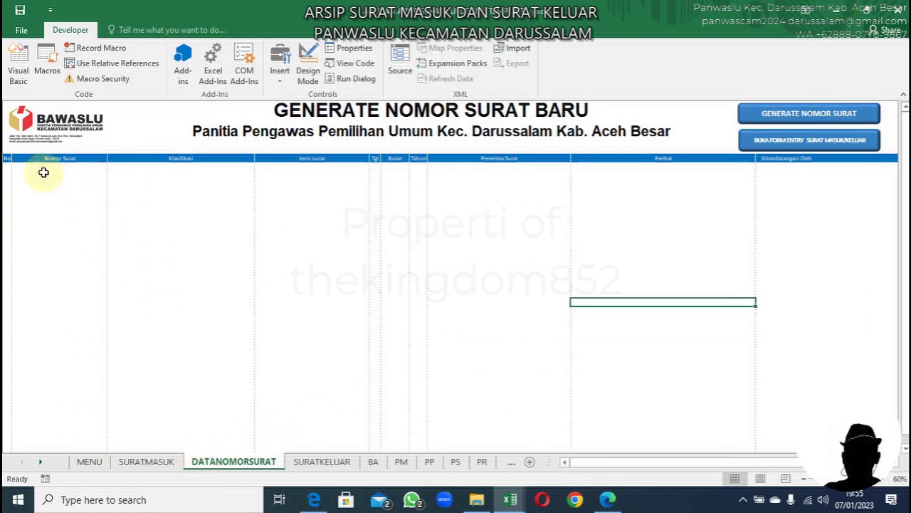
left_click(6, 163)
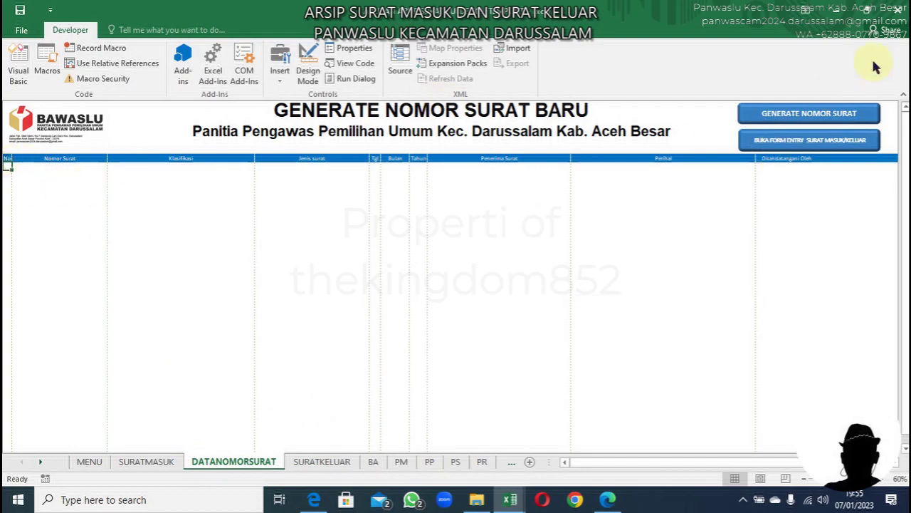